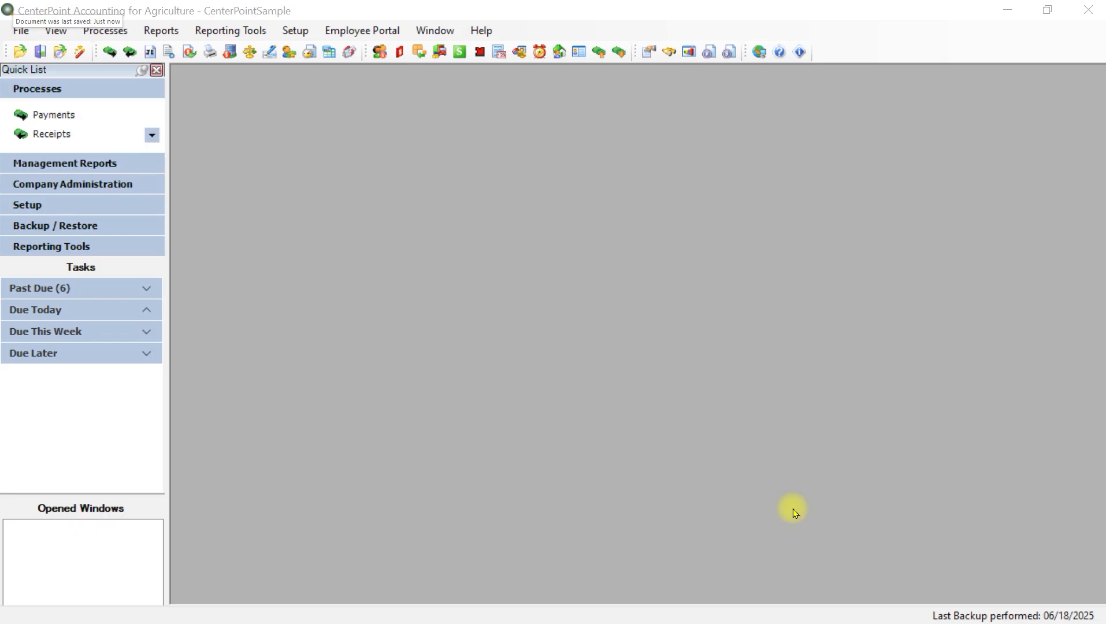
- Create a new budget named "2025 CP Farms" for the company CenterPoint Farm
{"action": "left_click", "coordinate": [297, 31]}
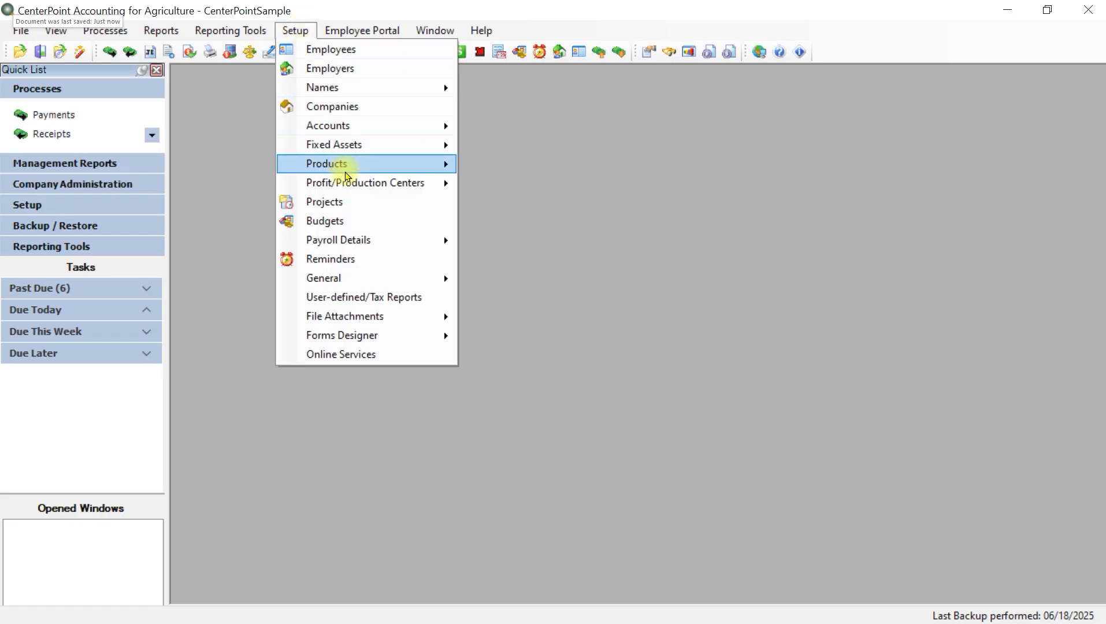
{"action": "mouse_move", "coordinate": [244, 25]}
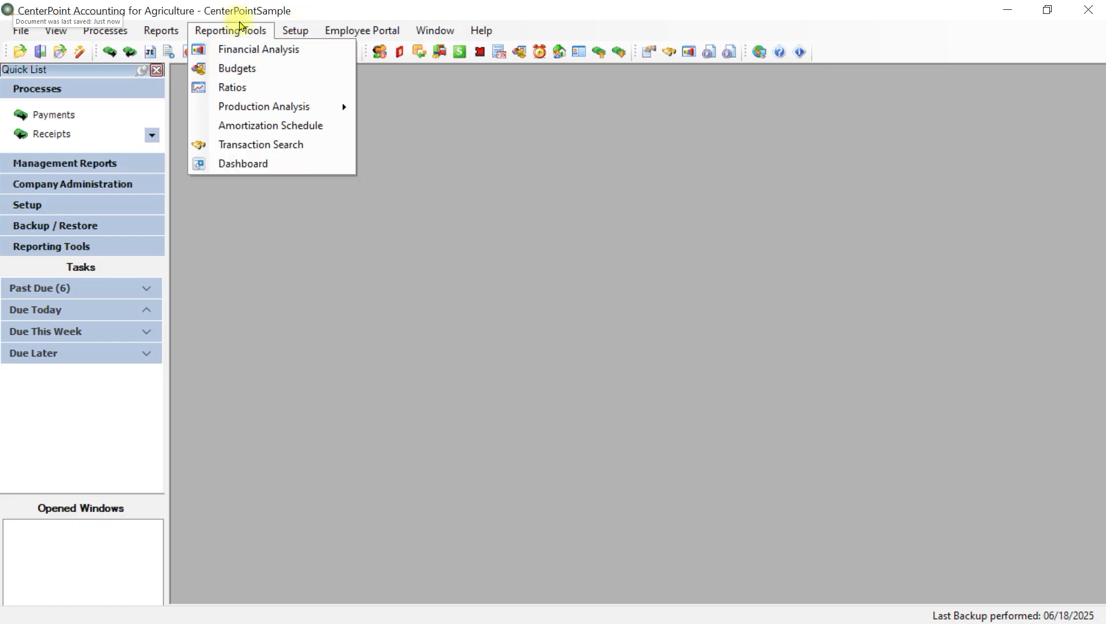
{"action": "left_click", "coordinate": [236, 68]}
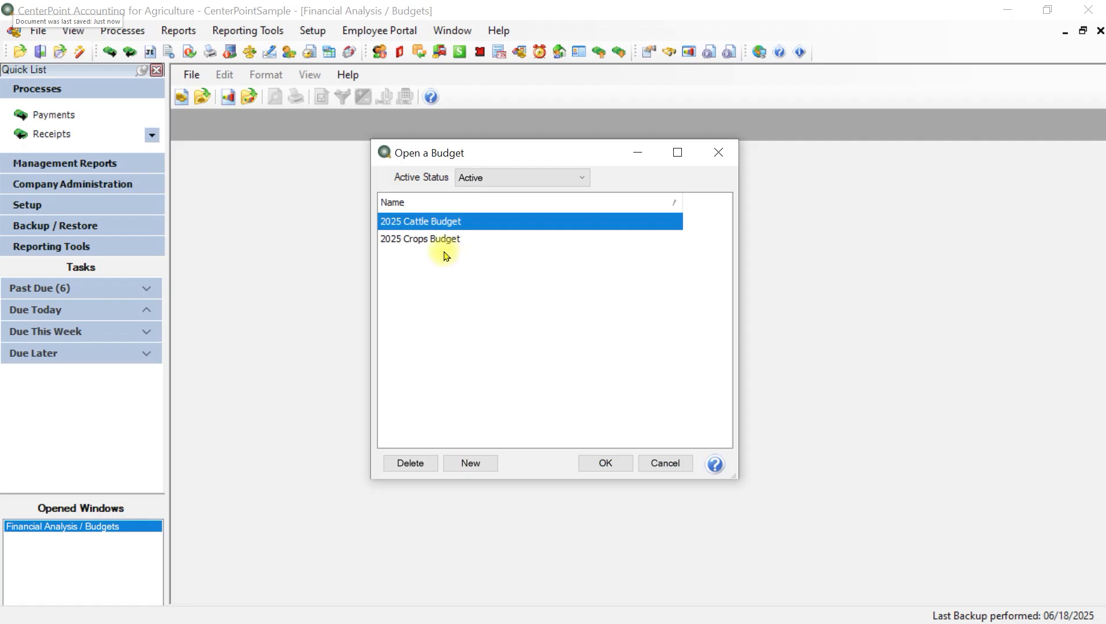
{"action": "left_click", "coordinate": [472, 463]}
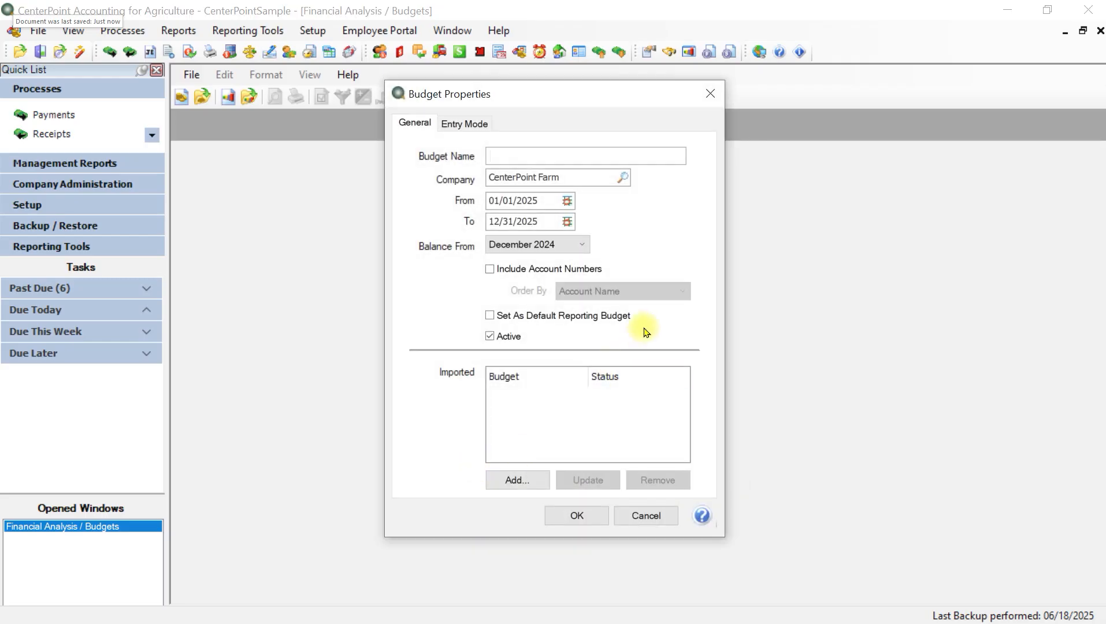
{"action": "type", "text": "202"}
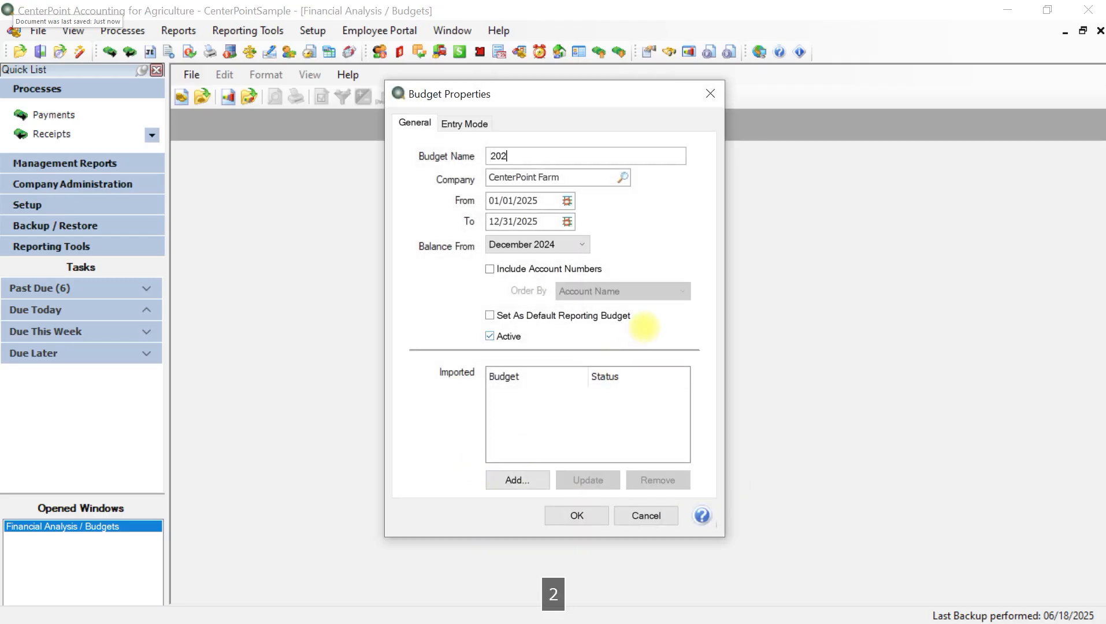
{"action": "type", "text": "5 CP "}
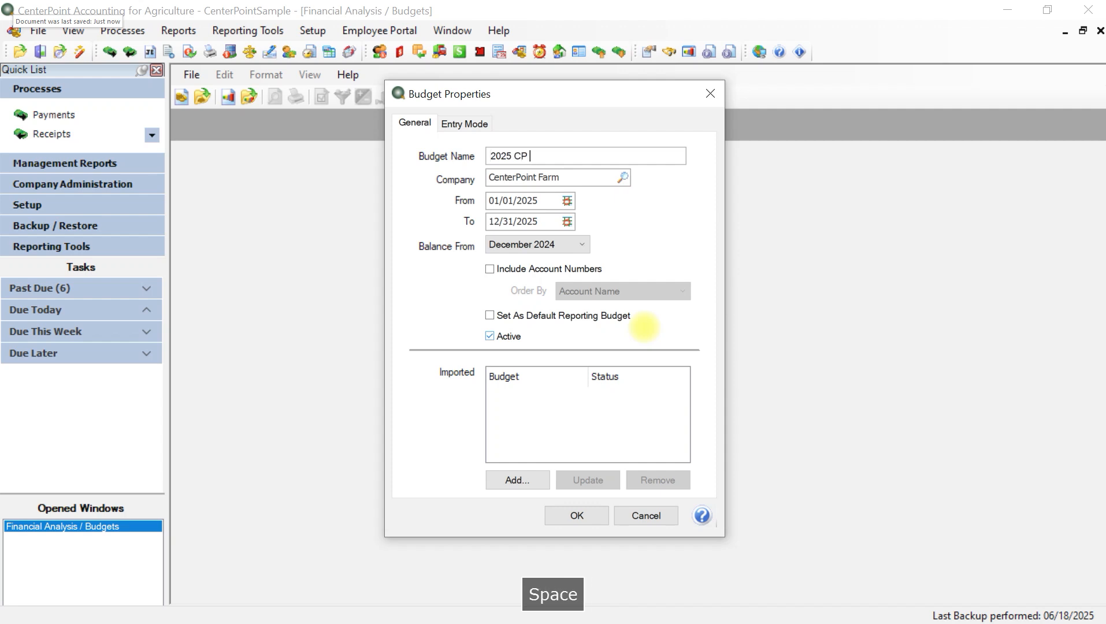
{"action": "type", "text": "Farms"}
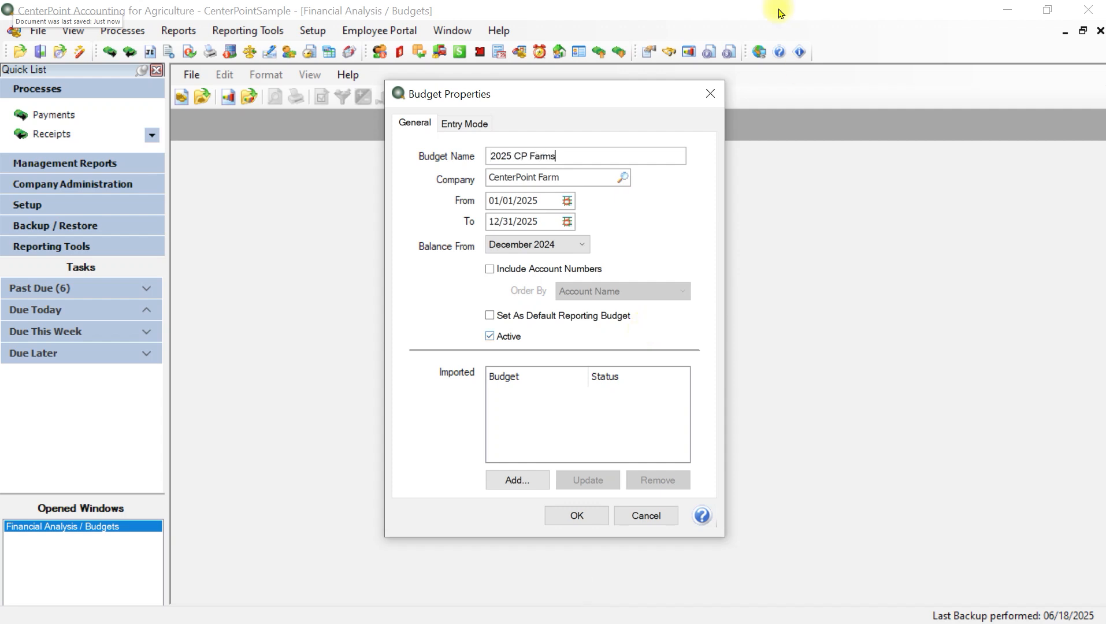
{"action": "left_click", "coordinate": [621, 183]}
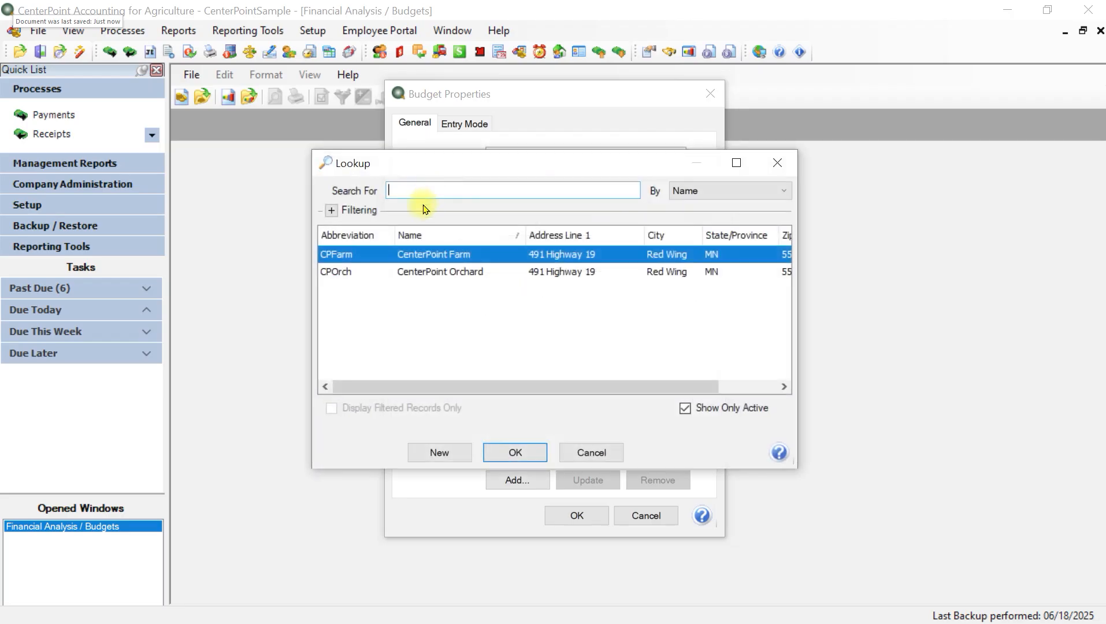
{"action": "left_click", "coordinate": [511, 452]}
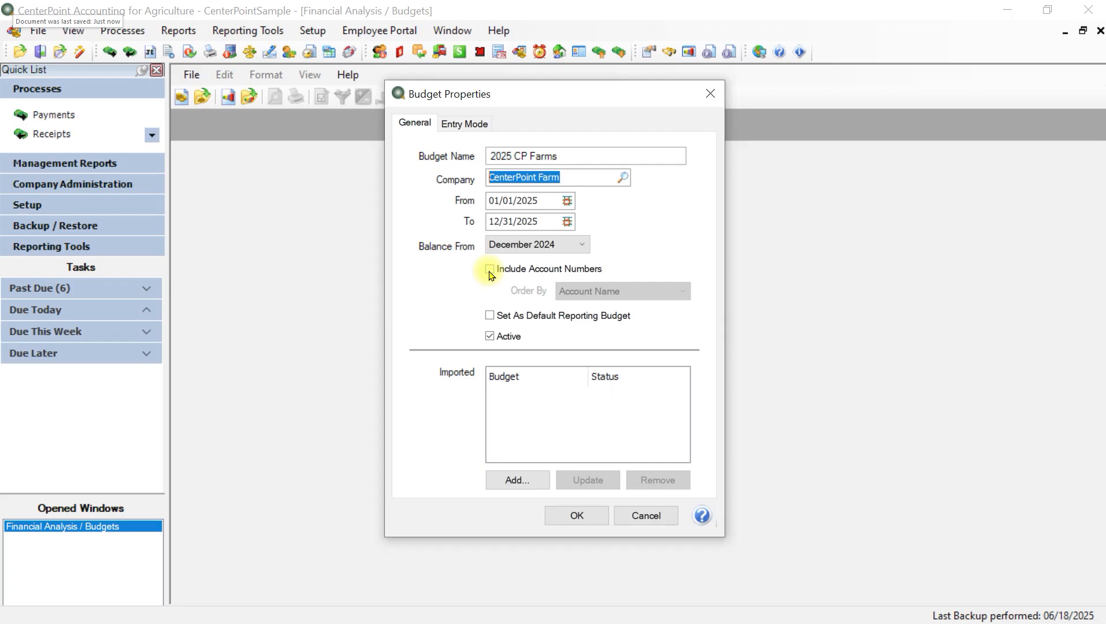
- Try including account numbers in the budget, ordered by account name, and turn that option back off
{"action": "left_click", "coordinate": [490, 271]}
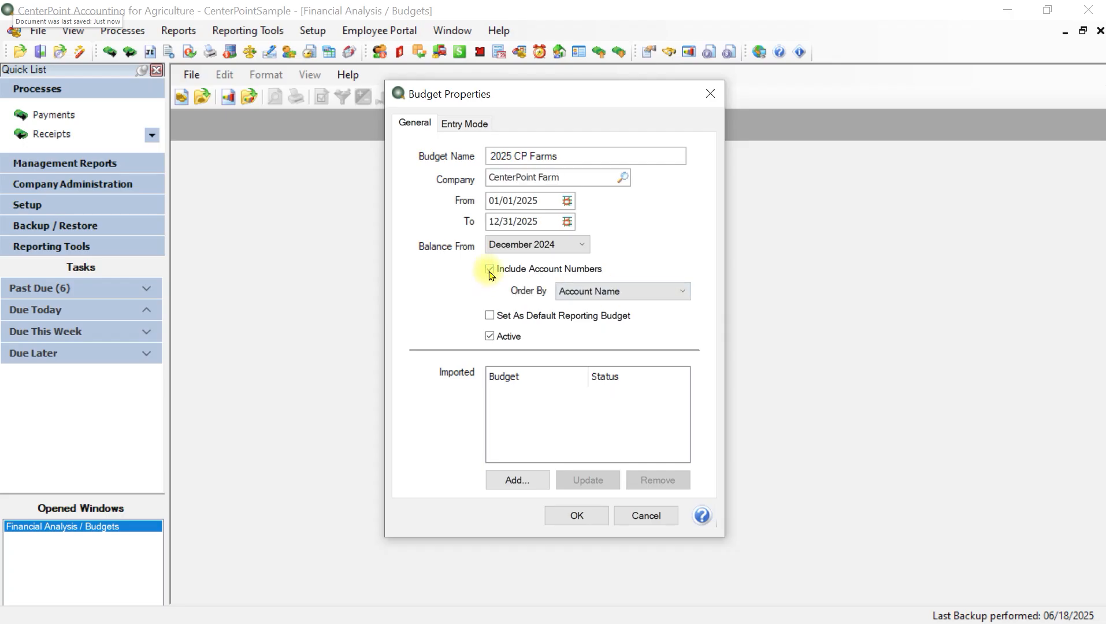
{"action": "left_click", "coordinate": [650, 300]}
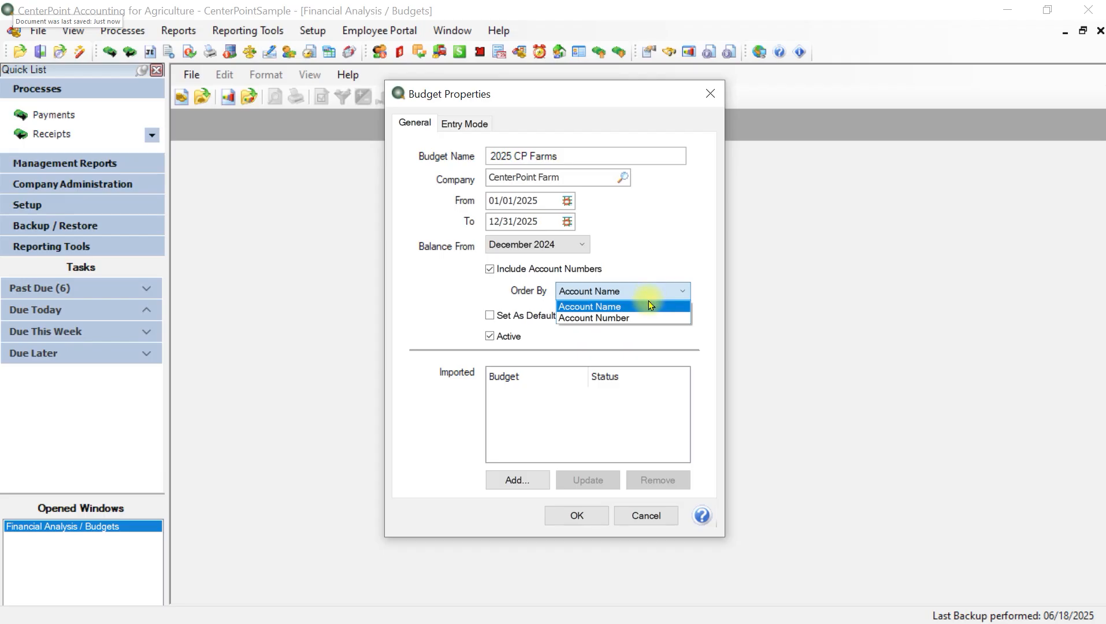
{"action": "left_click", "coordinate": [649, 307]}
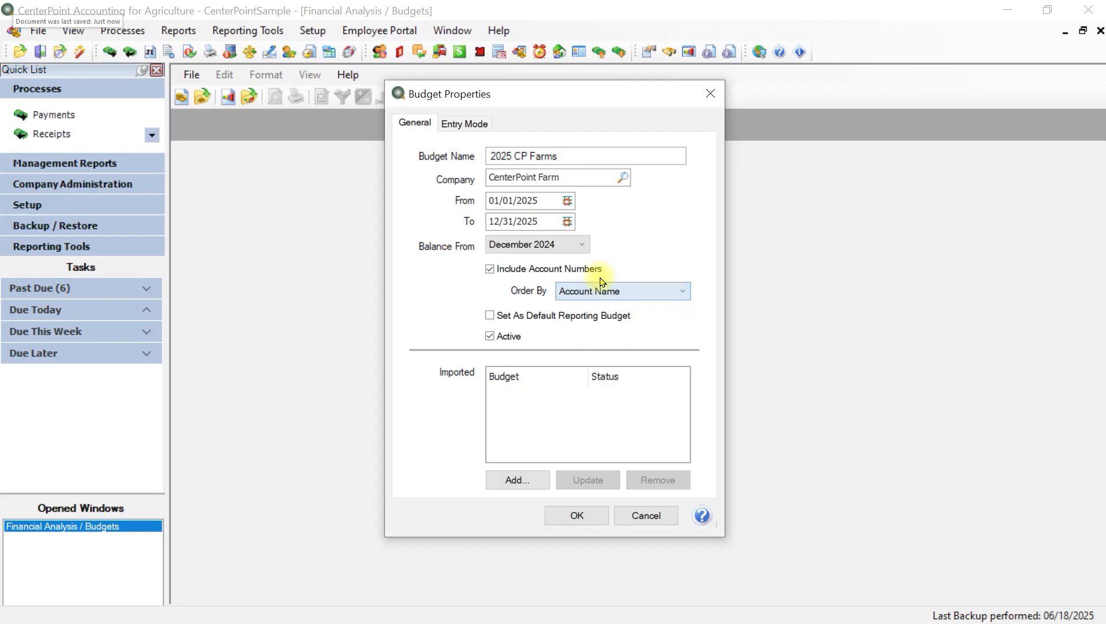
{"action": "left_click", "coordinate": [490, 269]}
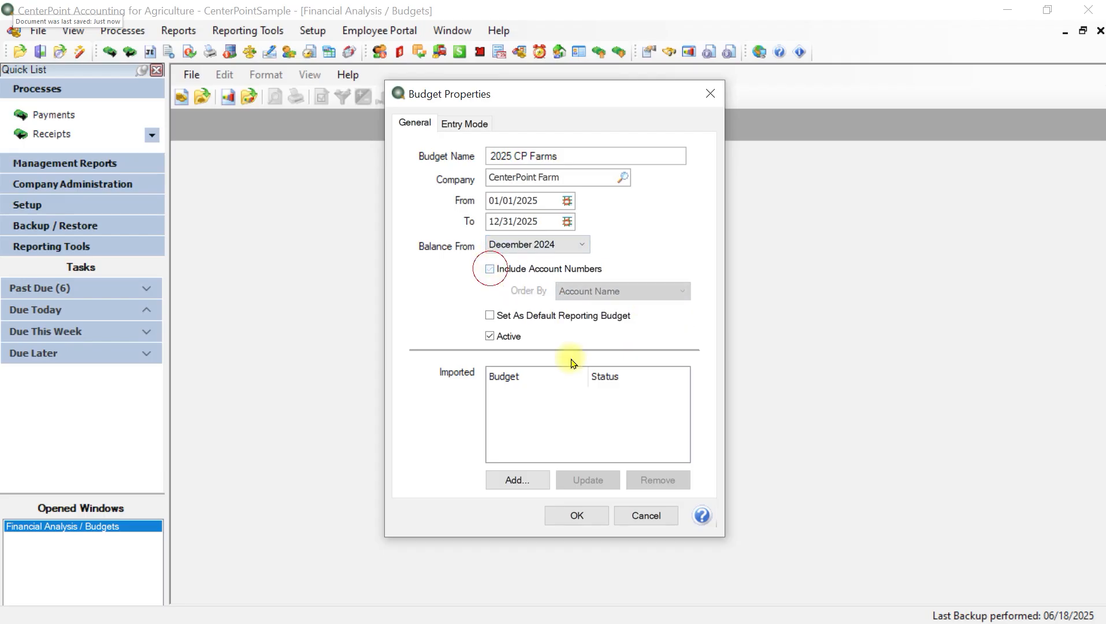
- Make the 2025 CP Farms budget the default reporting budget
{"action": "left_click", "coordinate": [490, 319]}
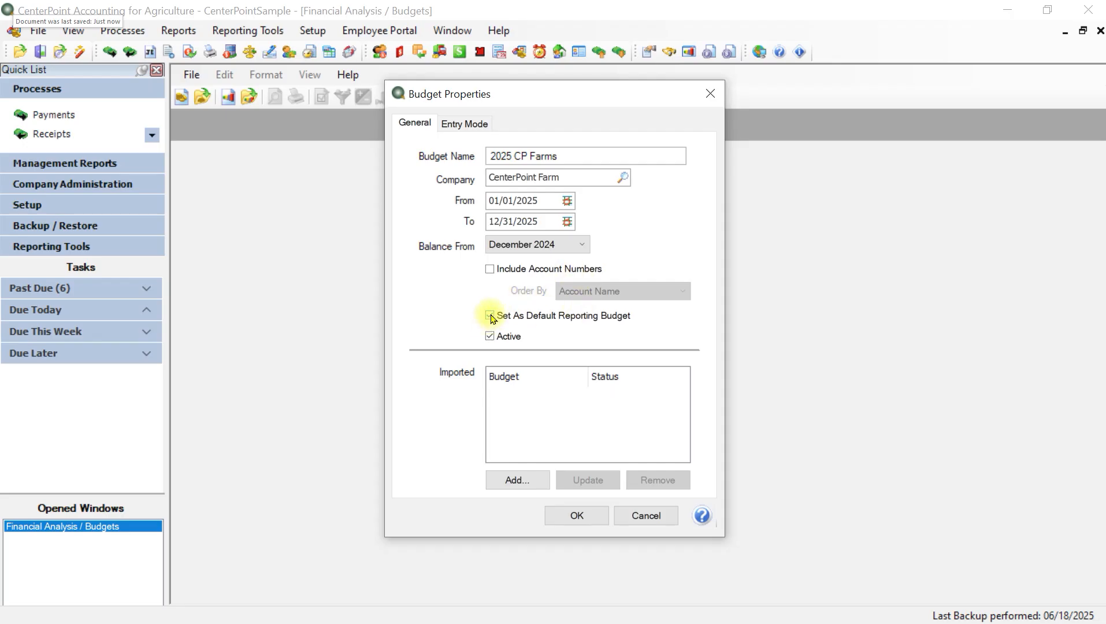
{"action": "left_click", "coordinate": [490, 317]}
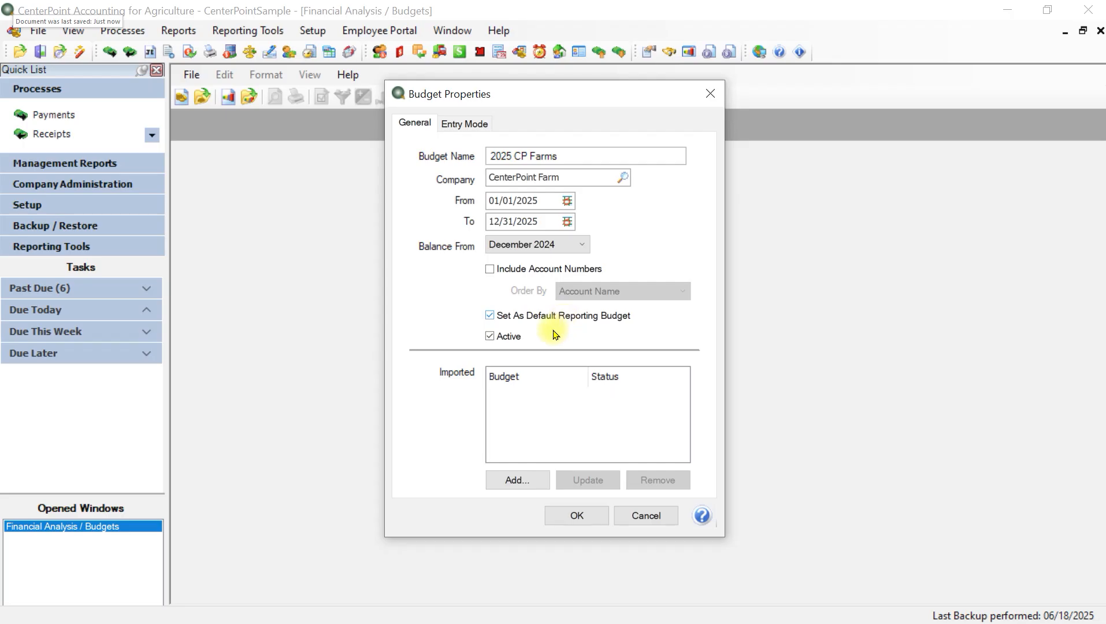
{"action": "left_click", "coordinate": [490, 313]}
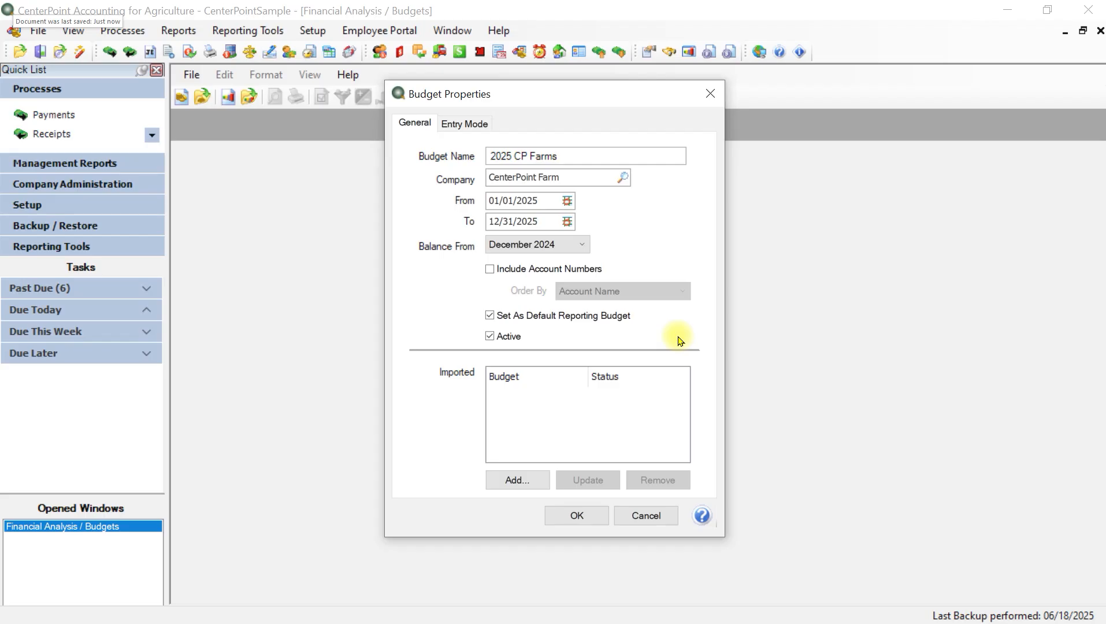
- Import the 2025 Cattle Budget and the 2025 Crops Budget into the new budget, and select the cattle budget entry
{"action": "left_click", "coordinate": [517, 480]}
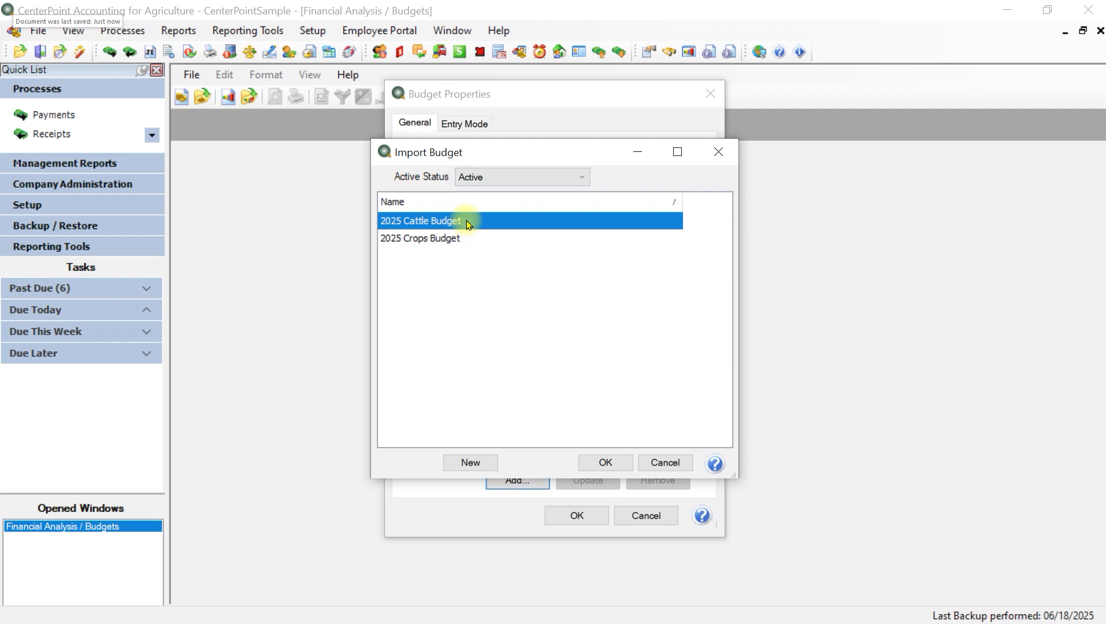
{"action": "left_click", "coordinate": [601, 461]}
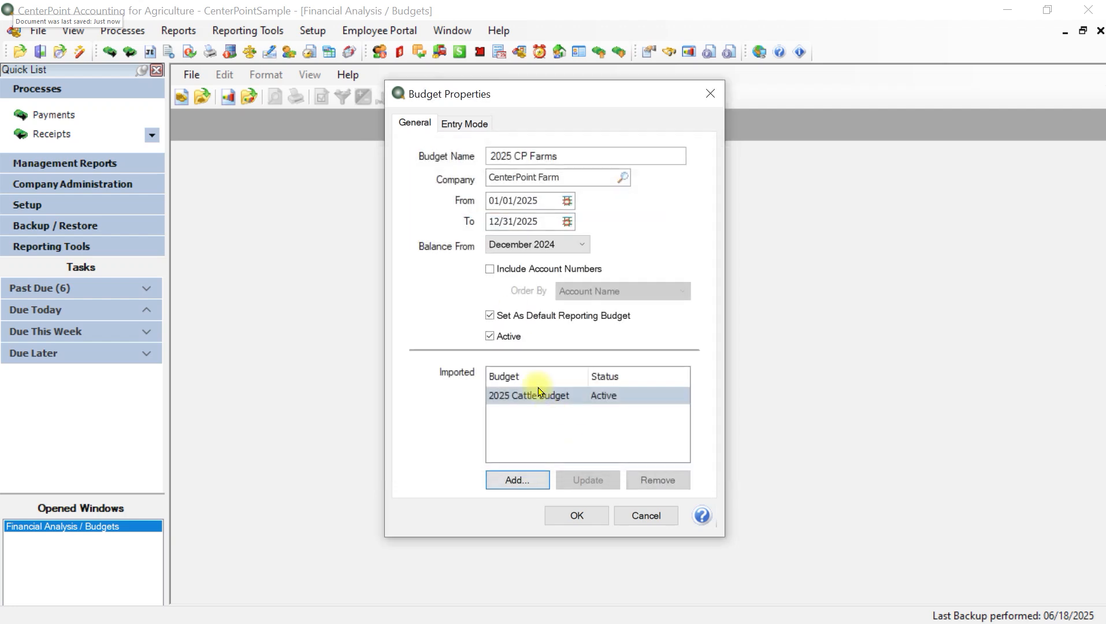
{"action": "left_click", "coordinate": [517, 480]}
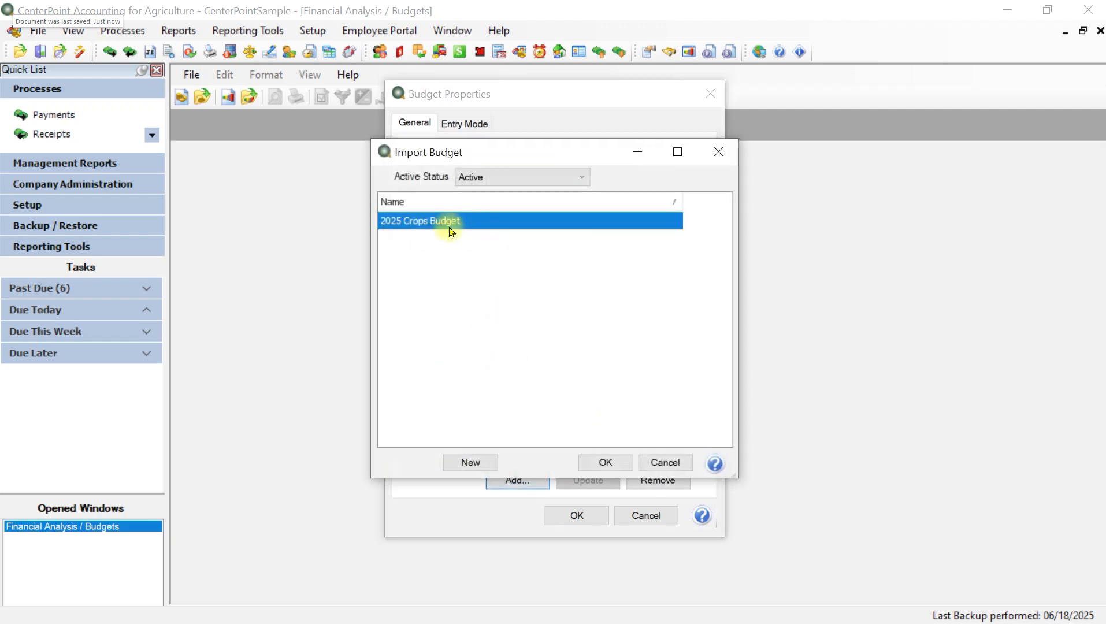
{"action": "left_click", "coordinate": [589, 462]}
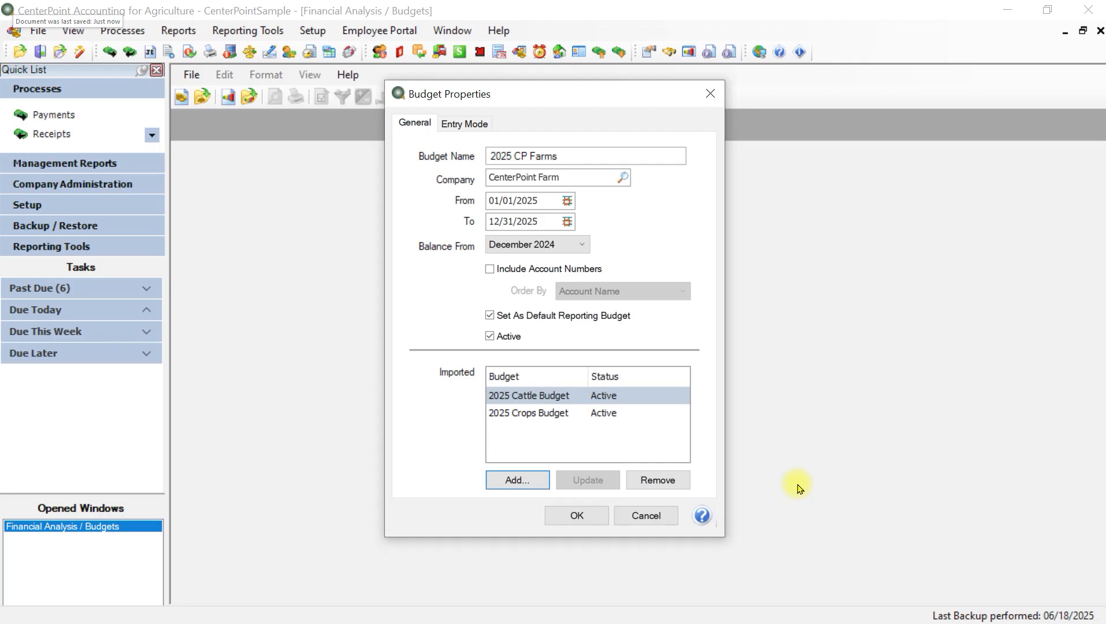
{"action": "left_click", "coordinate": [519, 400]}
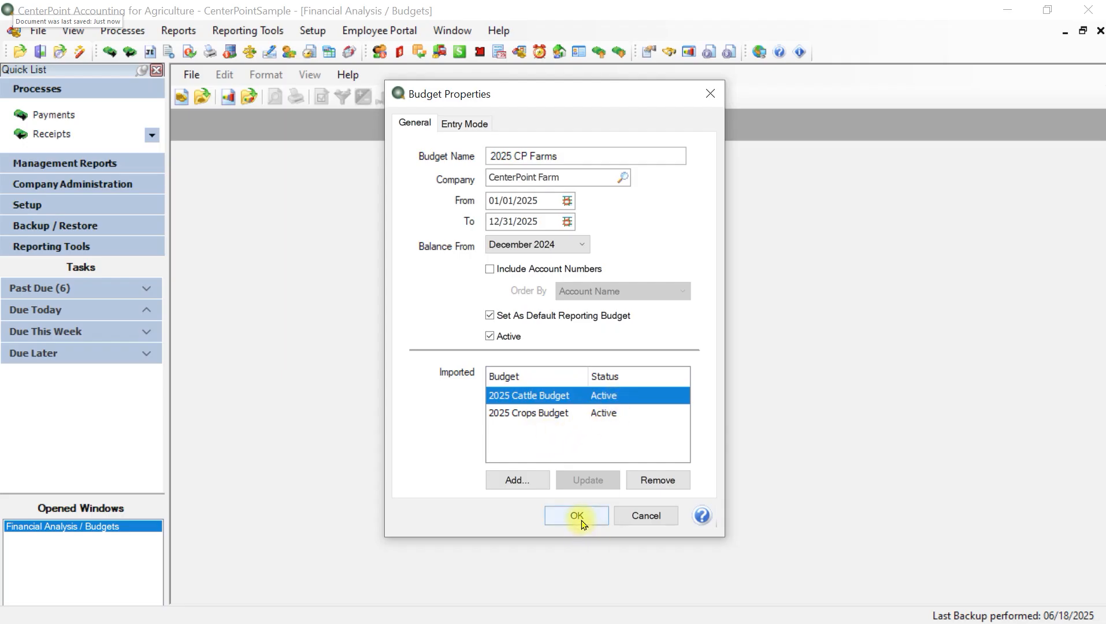
- In the budget's entry mode settings, try Detail Transaction Entry as the default entry mode and restore Use Account Entry Mode
{"action": "left_click", "coordinate": [462, 128]}
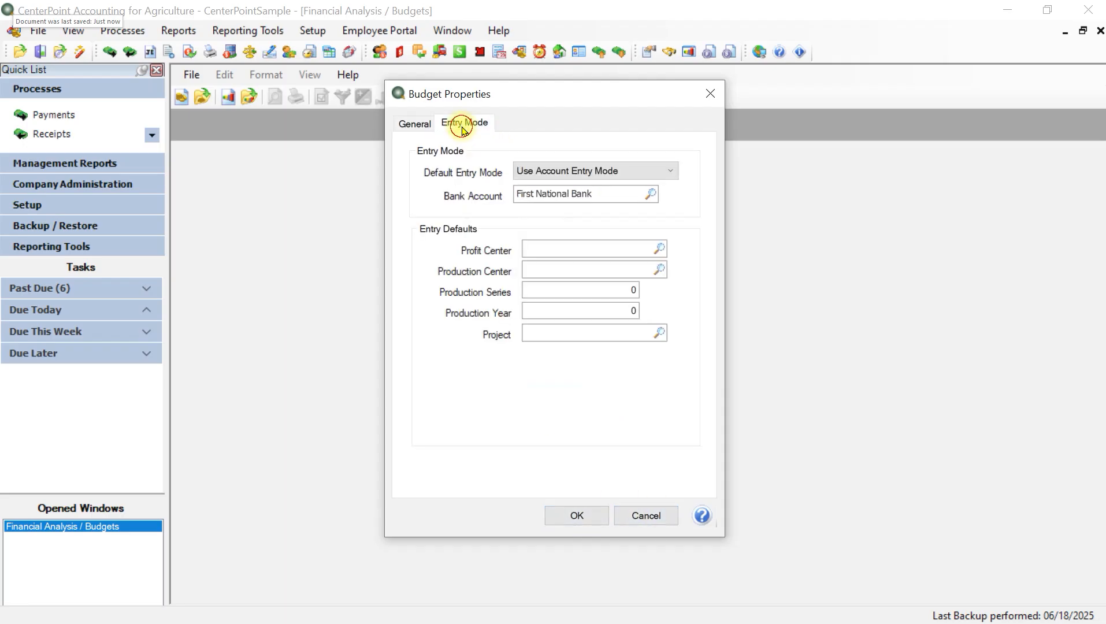
{"action": "left_click", "coordinate": [669, 173]}
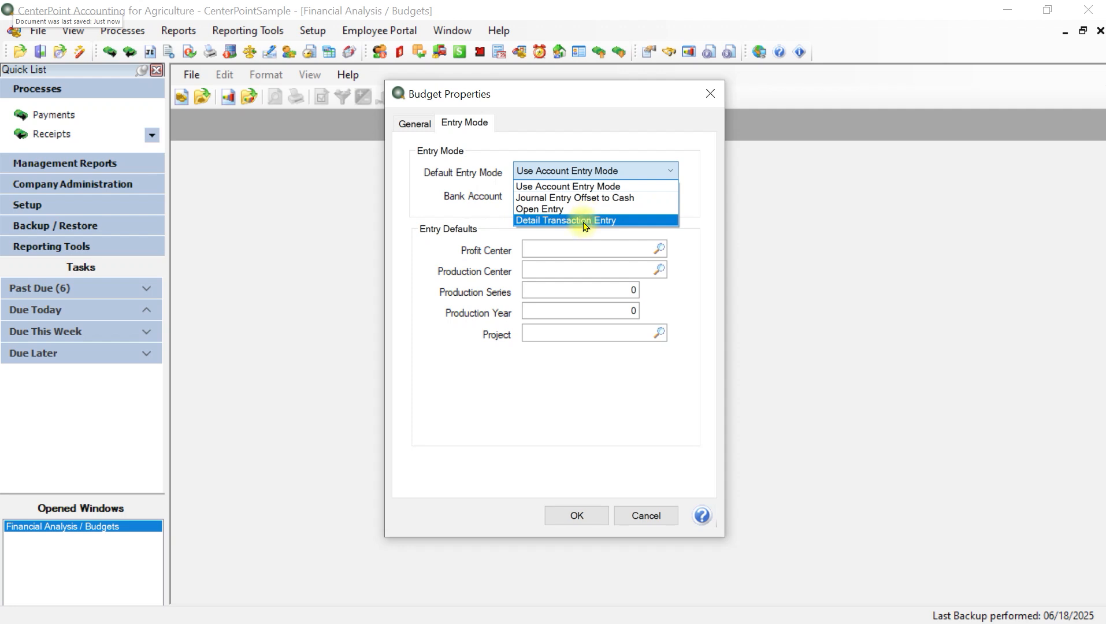
{"action": "left_click", "coordinate": [587, 221]}
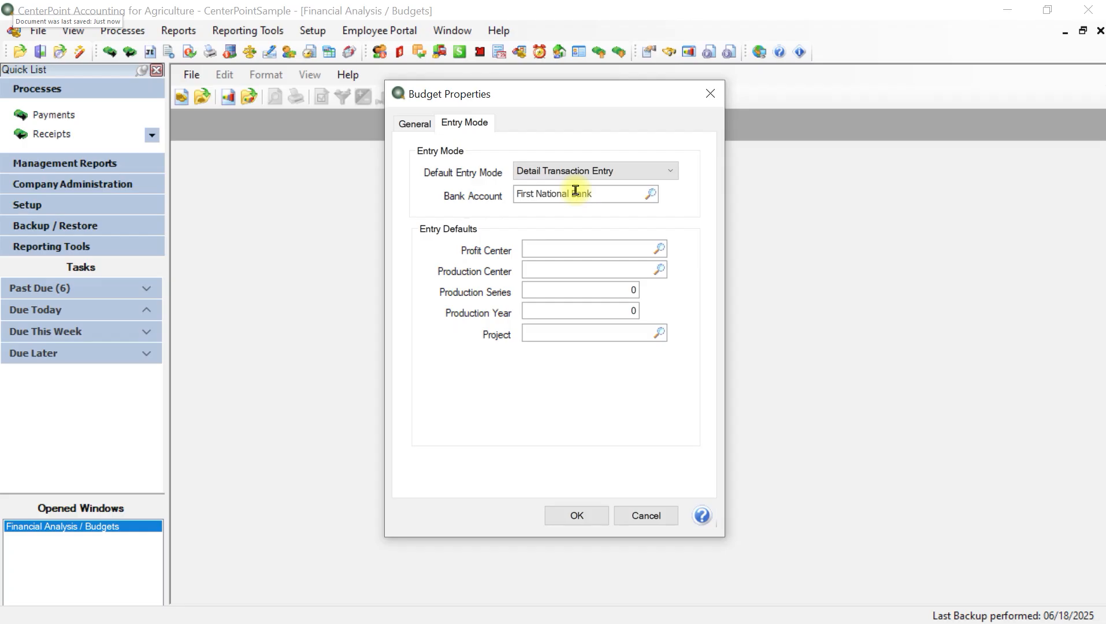
{"action": "left_click", "coordinate": [662, 174]}
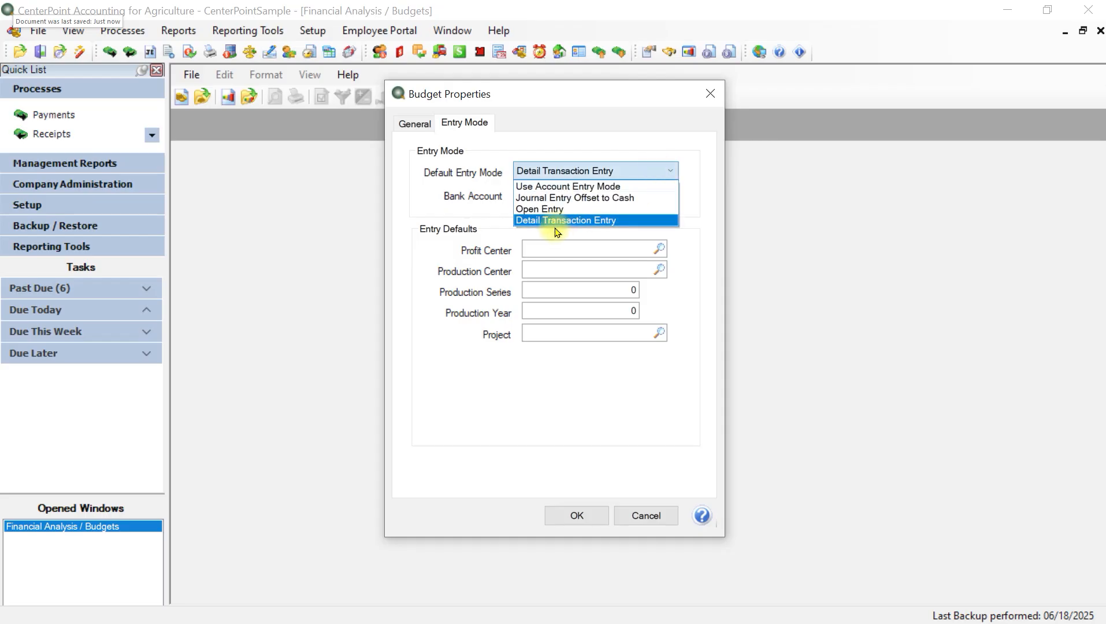
{"action": "left_click", "coordinate": [547, 188]}
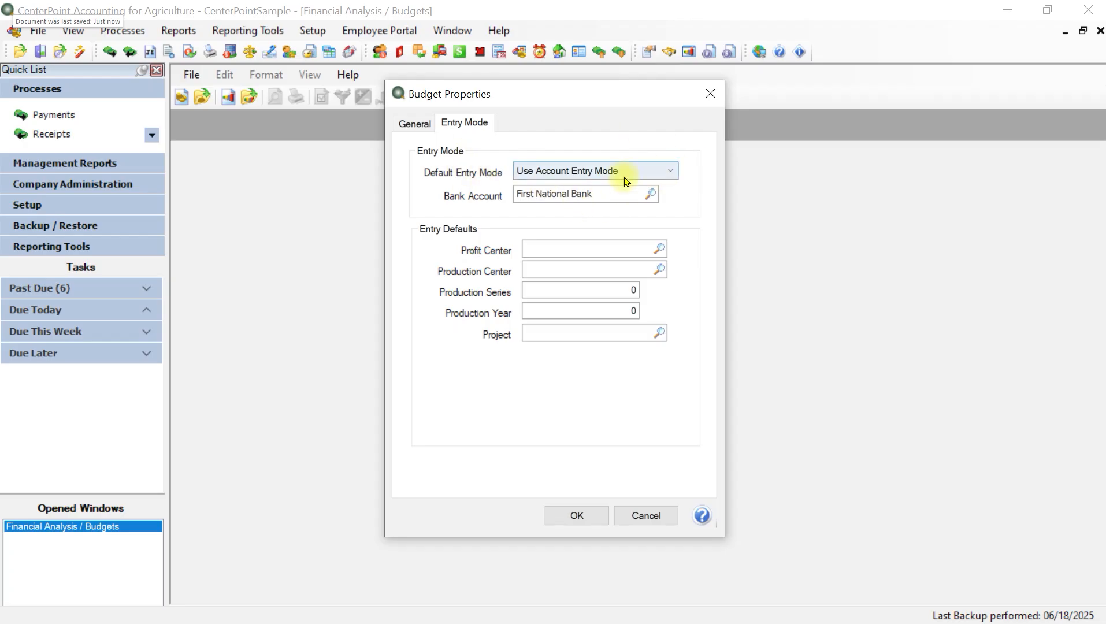
{"action": "left_click", "coordinate": [672, 175]}
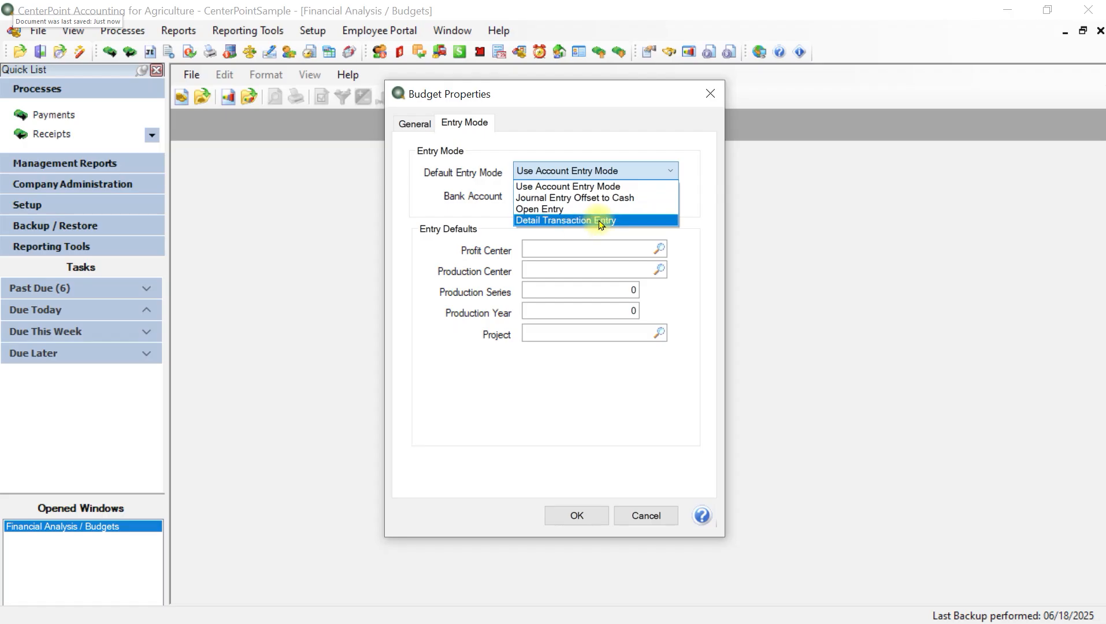
{"action": "left_click", "coordinate": [702, 165]}
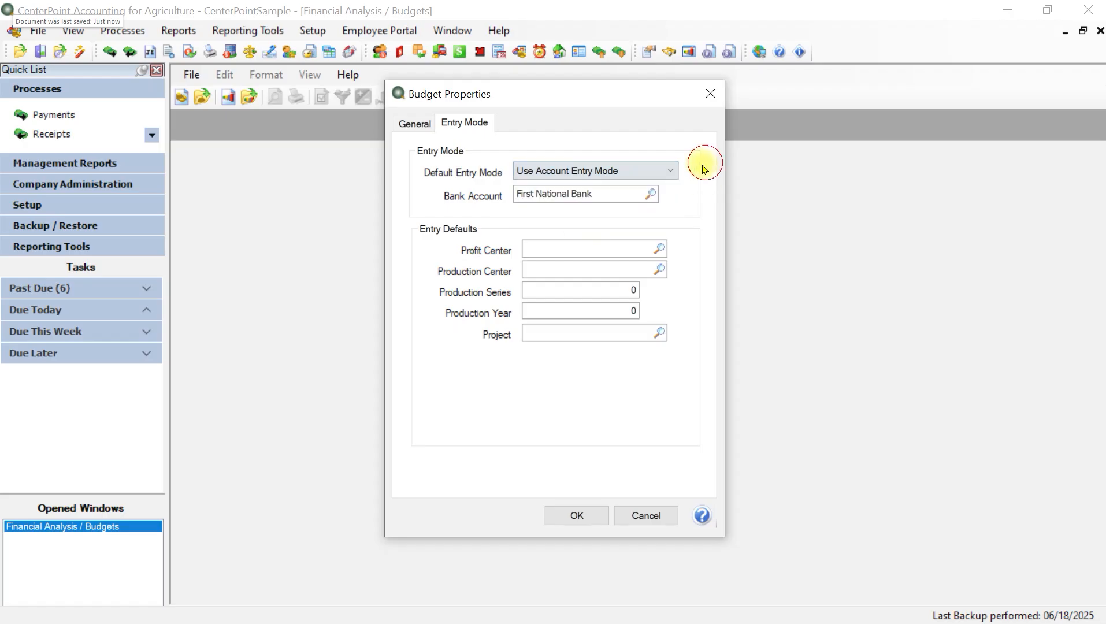
- Choose First National Bank as the budget's bank account
{"action": "left_click", "coordinate": [651, 195]}
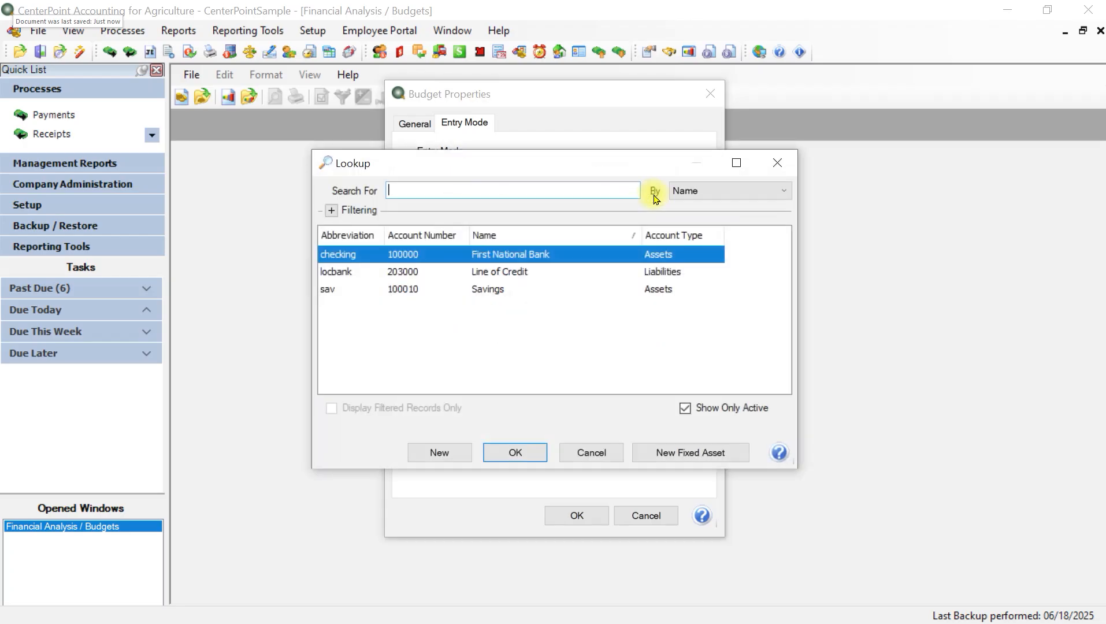
{"action": "left_click", "coordinate": [512, 452]}
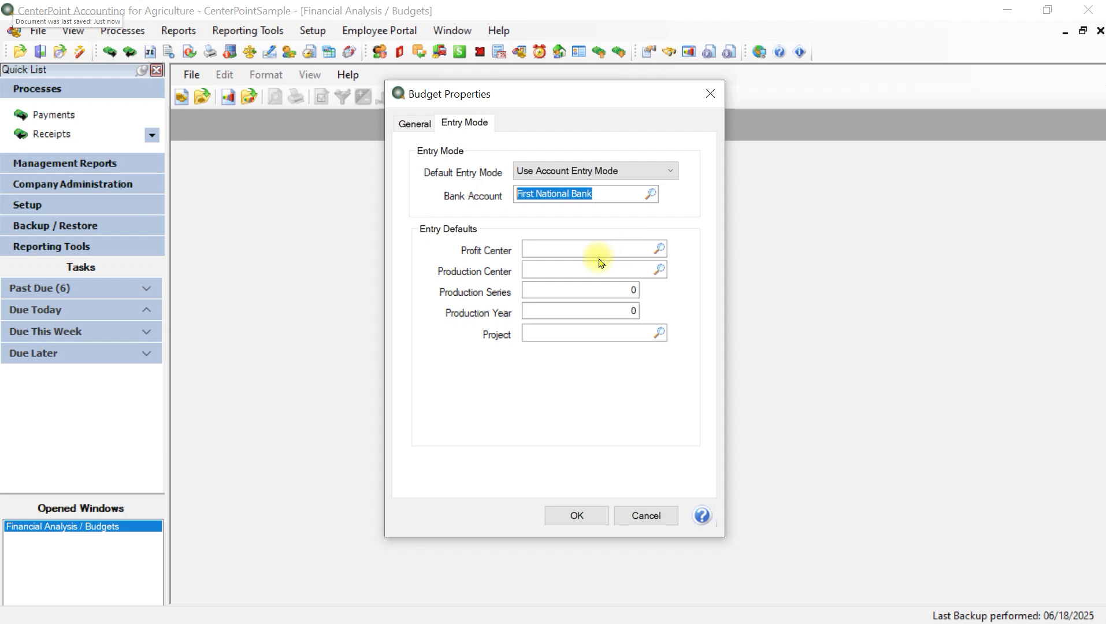
- Try Open Entry and Journal Entry Offset to Cash as the default entry mode, and restore Use Account Entry Mode
{"action": "left_click", "coordinate": [627, 174]}
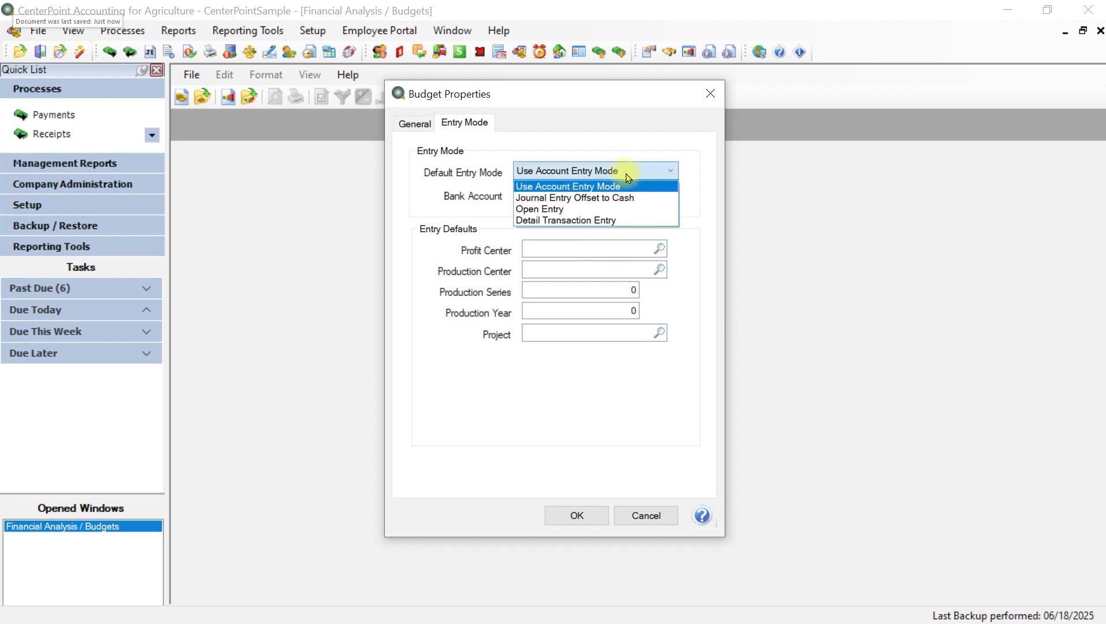
{"action": "left_click", "coordinate": [581, 209]}
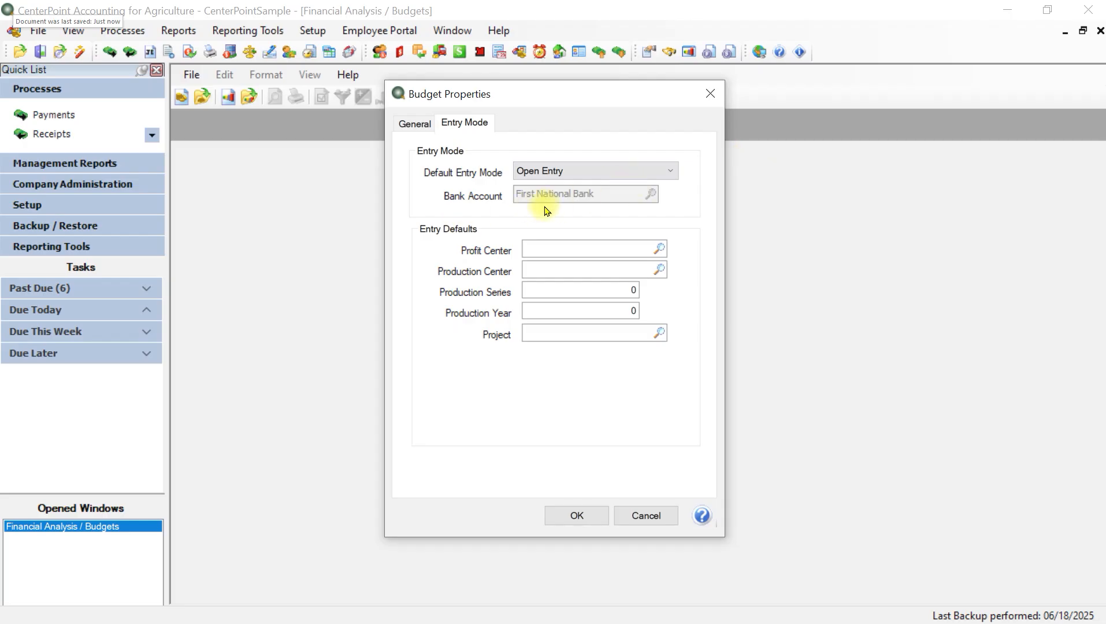
{"action": "left_click", "coordinate": [616, 173]}
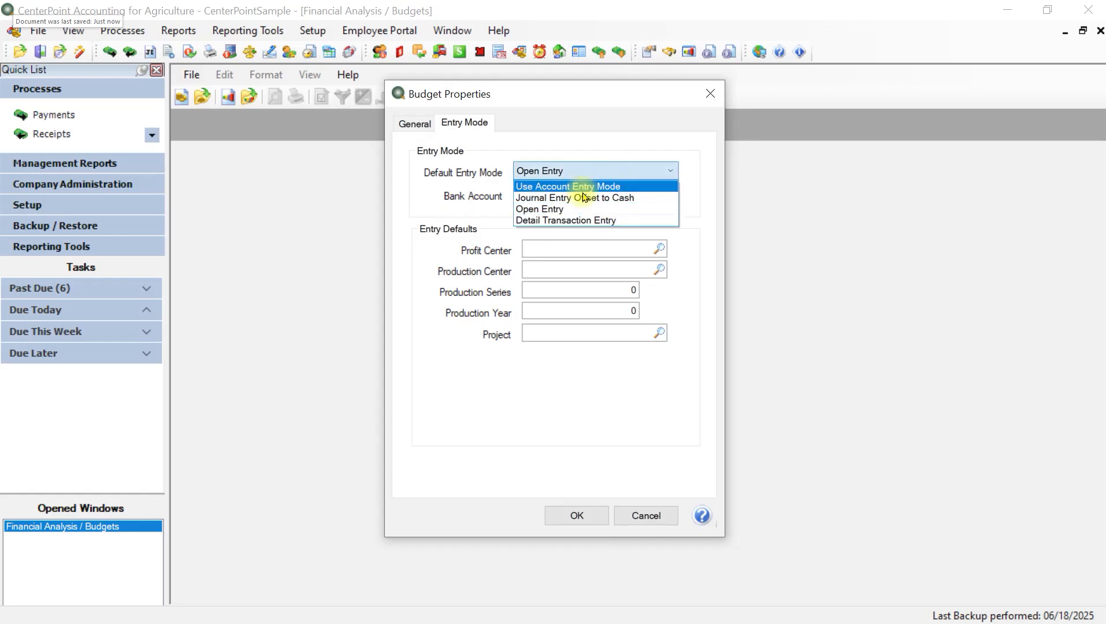
{"action": "left_click", "coordinate": [577, 200]}
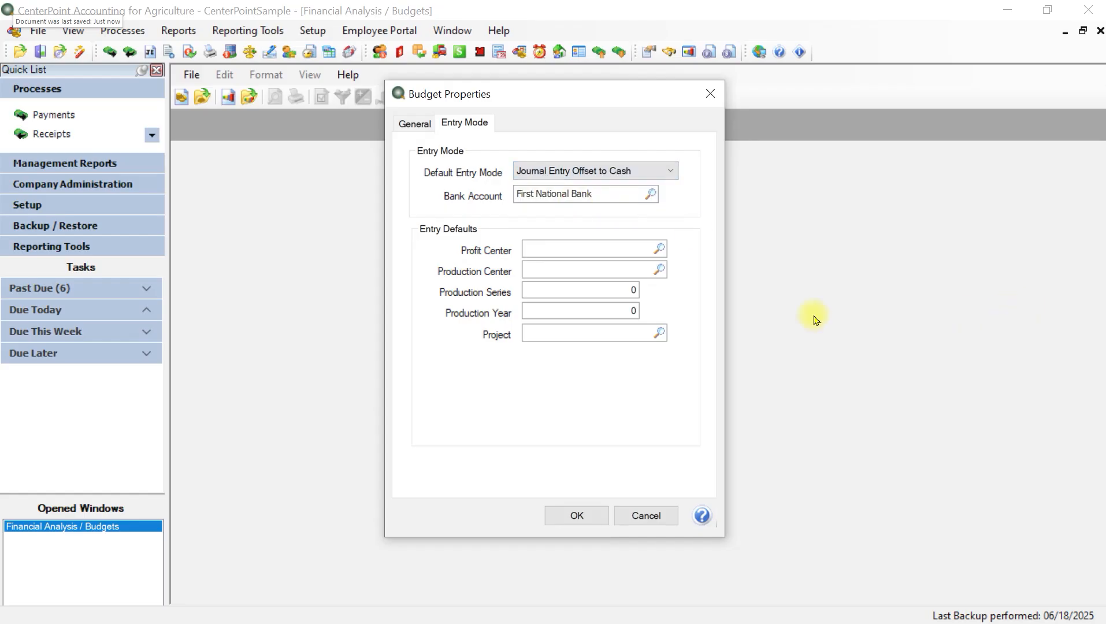
{"action": "left_click", "coordinate": [593, 171]}
{"action": "left_click", "coordinate": [568, 181]}
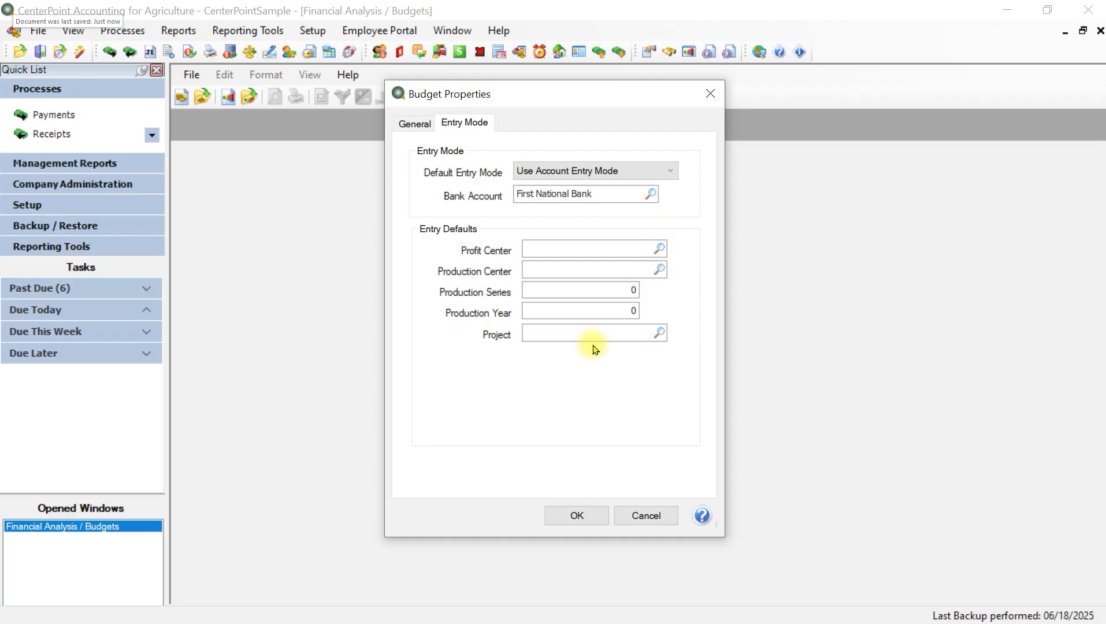
- Try Corn as the default profit center in the entry defaults and clear the field again
{"action": "left_click", "coordinate": [657, 249]}
{"action": "left_click", "coordinate": [657, 249]}
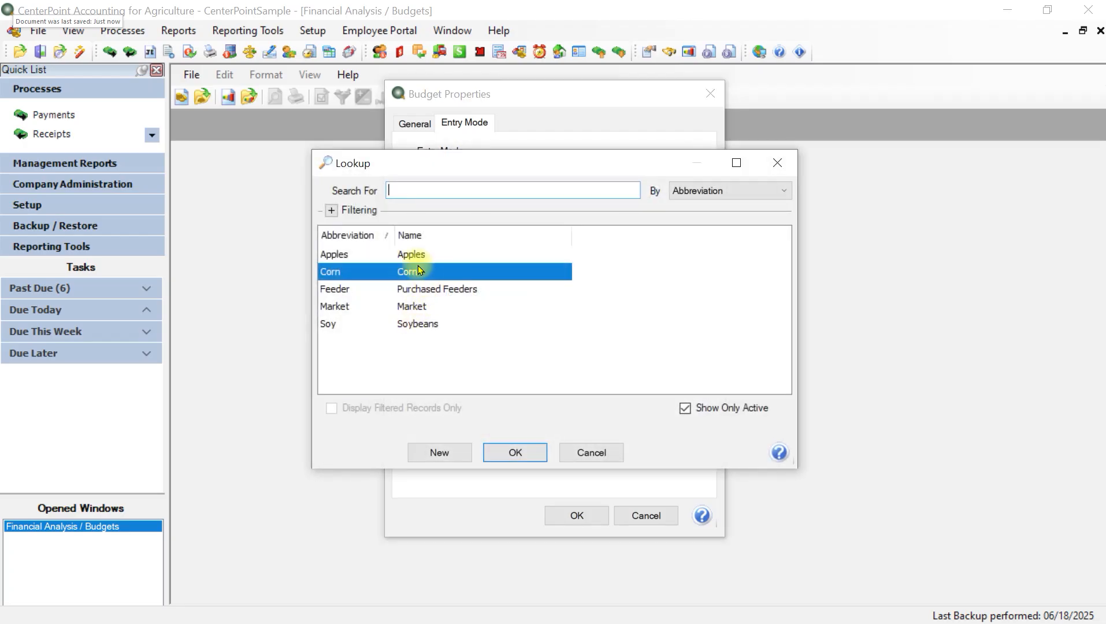
{"action": "left_click", "coordinate": [517, 456]}
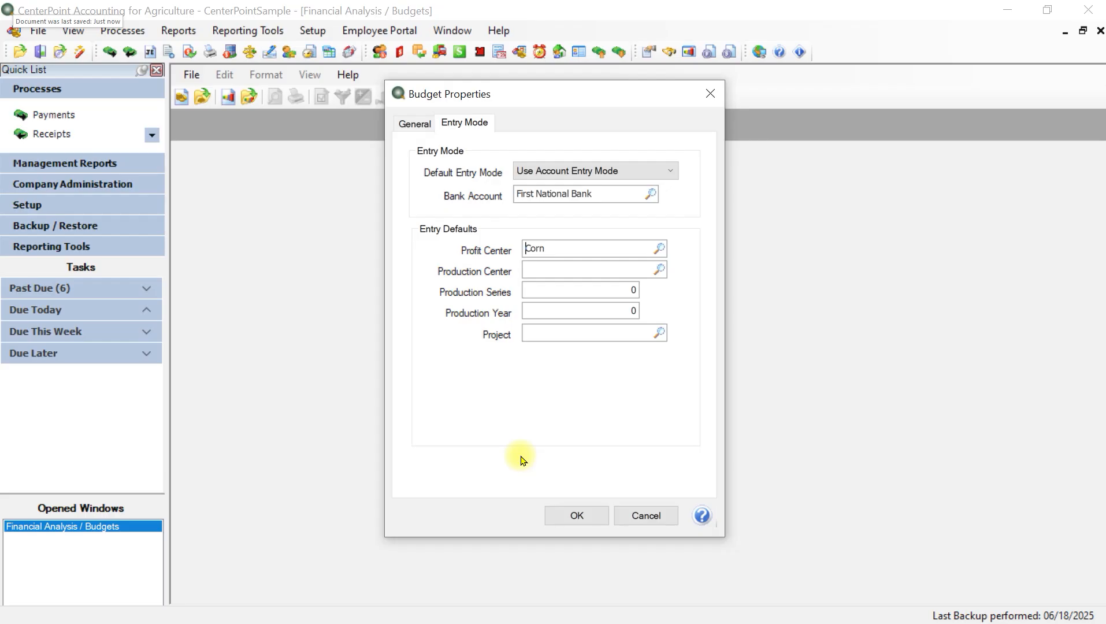
{"action": "double_click", "coordinate": [553, 248]}
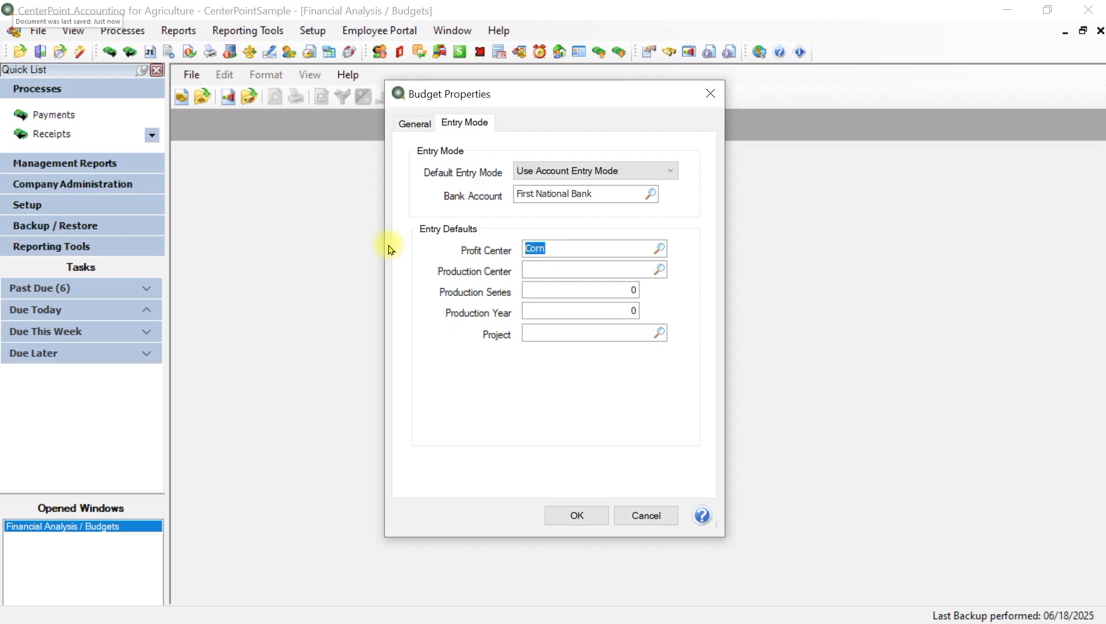
{"action": "key", "text": "BackSpace"}
- Accept the properties to create the 2025 CP Farms budget, and review its Flow Of Funds, Balance Sheet and Income Statement sheets
{"action": "left_click", "coordinate": [575, 513]}
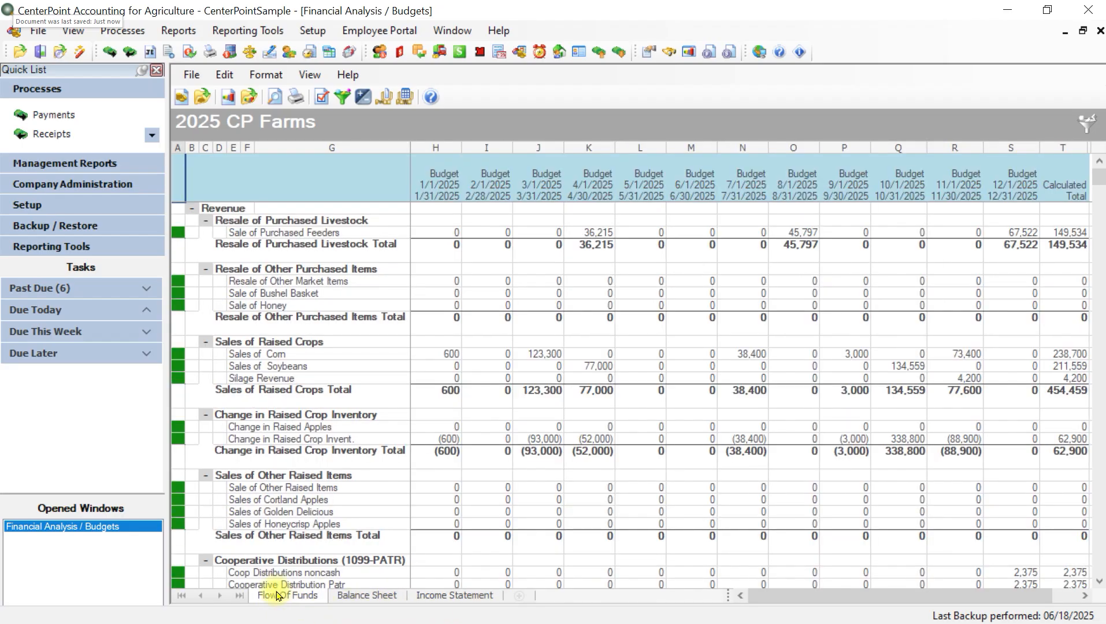
{"action": "left_click", "coordinate": [354, 596]}
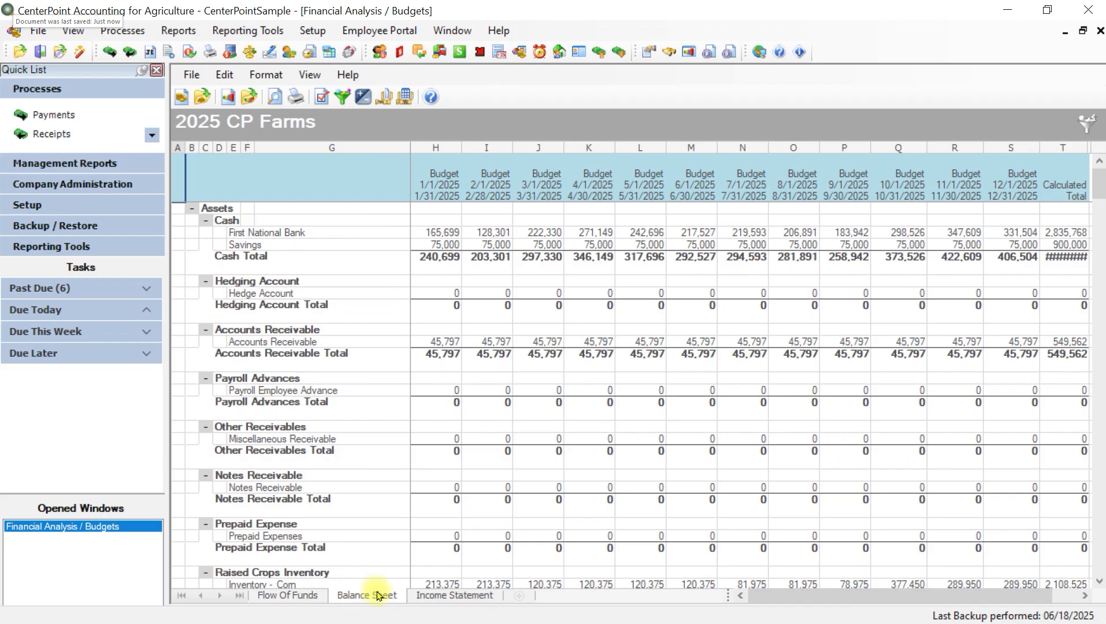
{"action": "left_click", "coordinate": [427, 596]}
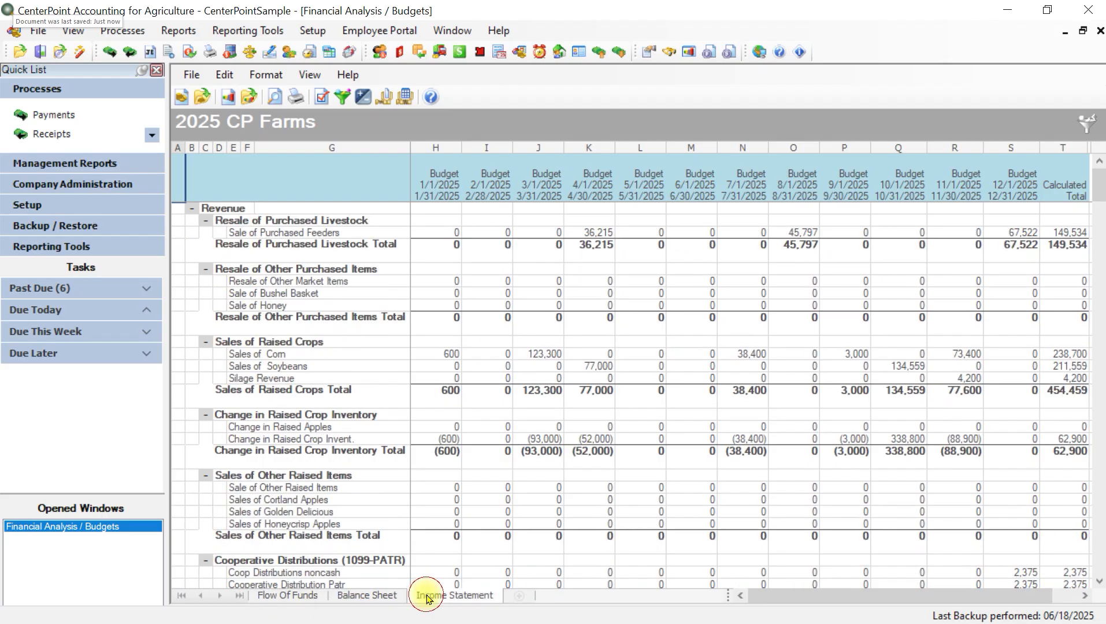
{"action": "left_click", "coordinate": [294, 597]}
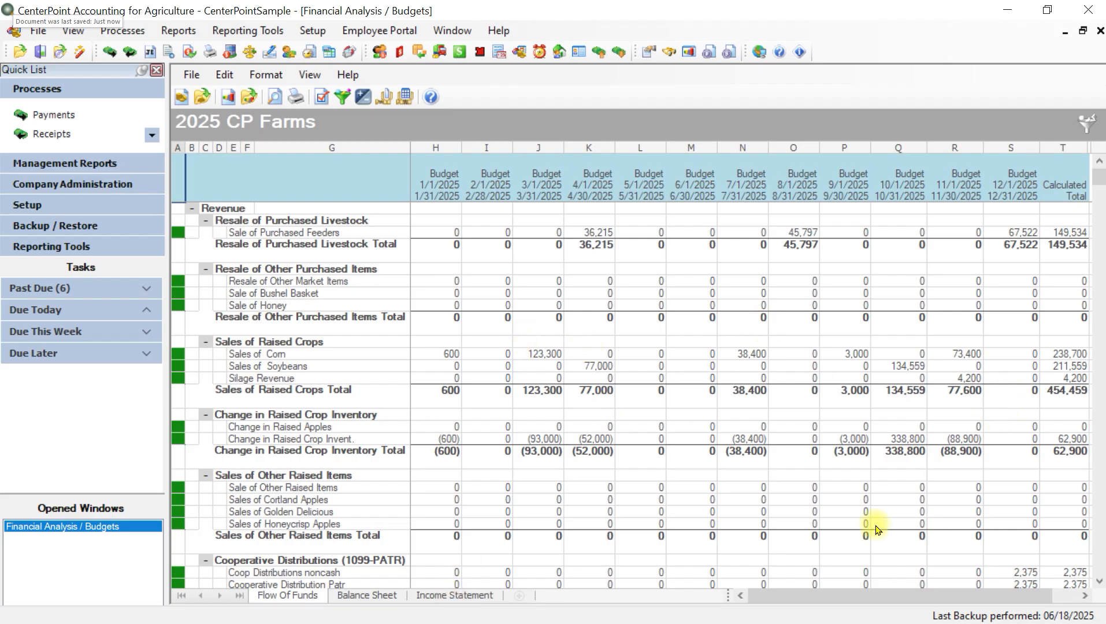
{"action": "left_click", "coordinate": [355, 595]}
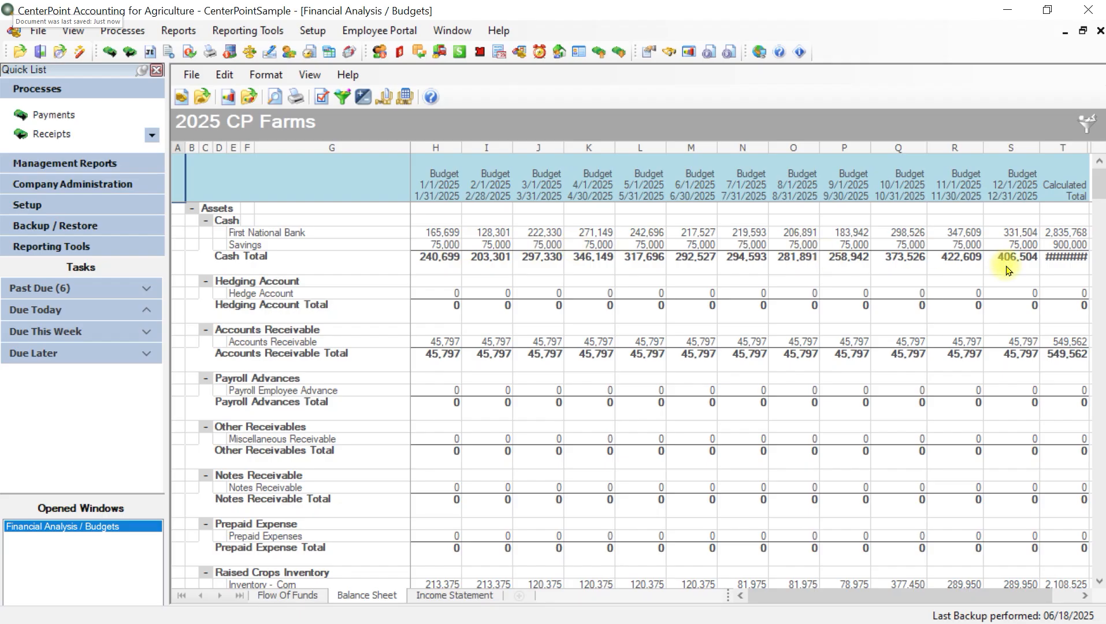
{"action": "left_click", "coordinate": [278, 597]}
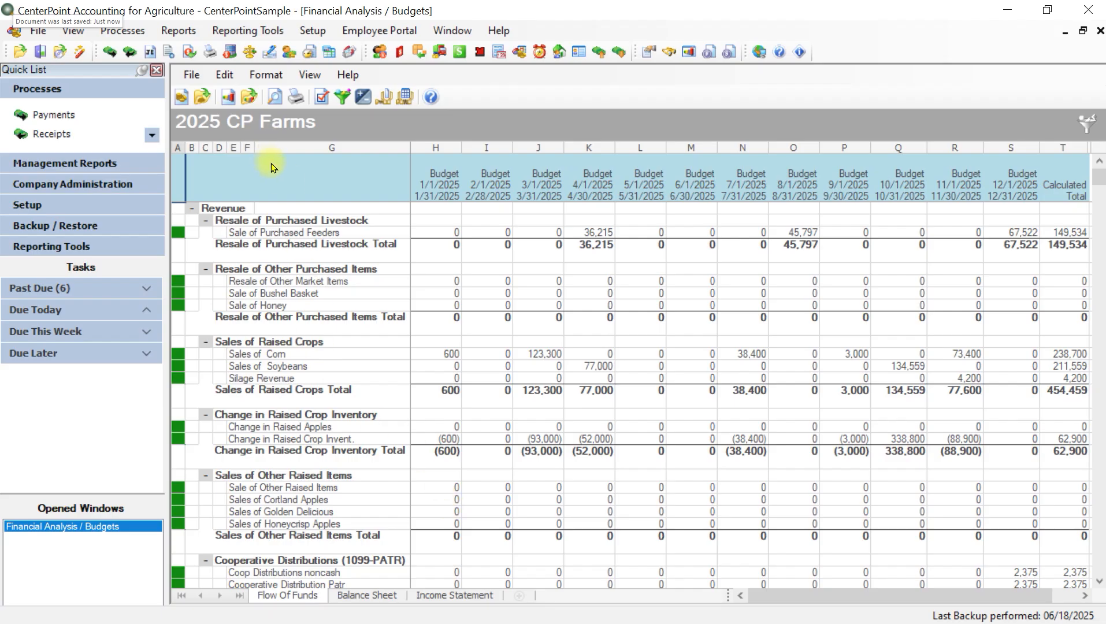
- Review the budget's general properties without changing them, and close the Financial Analysis / Budgets window
{"action": "left_click", "coordinate": [192, 76]}
{"action": "left_click", "coordinate": [192, 77]}
{"action": "left_click", "coordinate": [192, 76]}
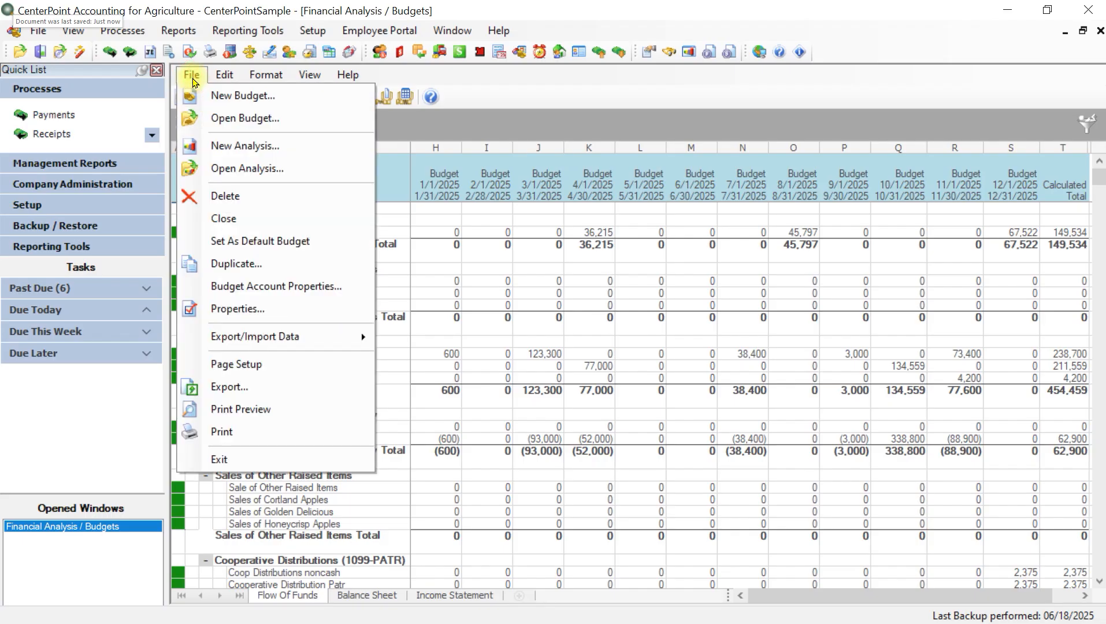
{"action": "left_click", "coordinate": [237, 309]}
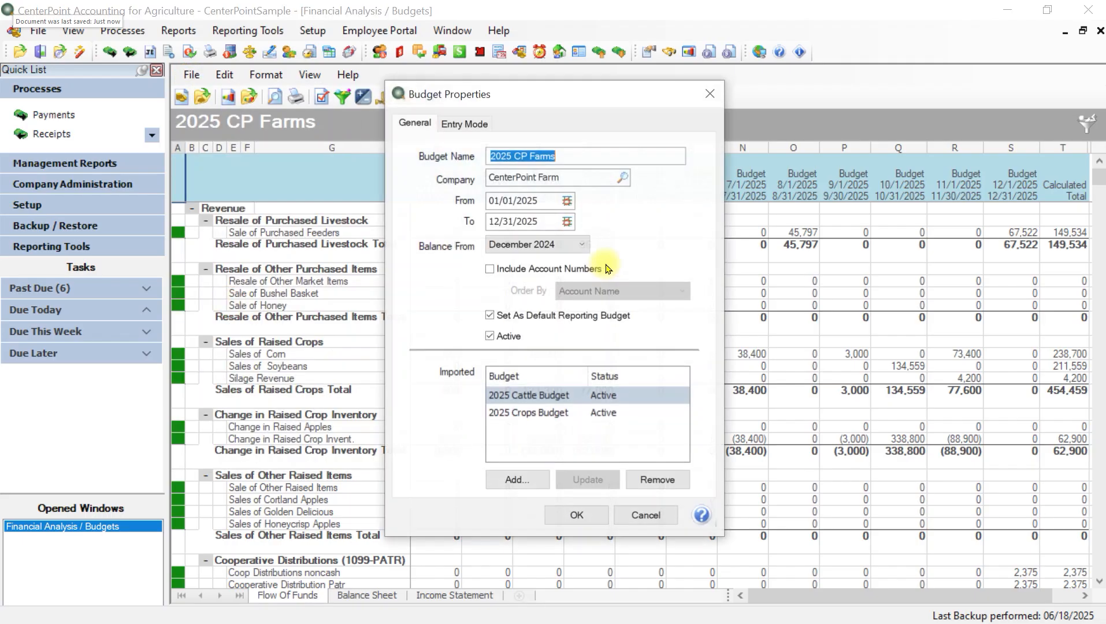
{"action": "left_click", "coordinate": [660, 519]}
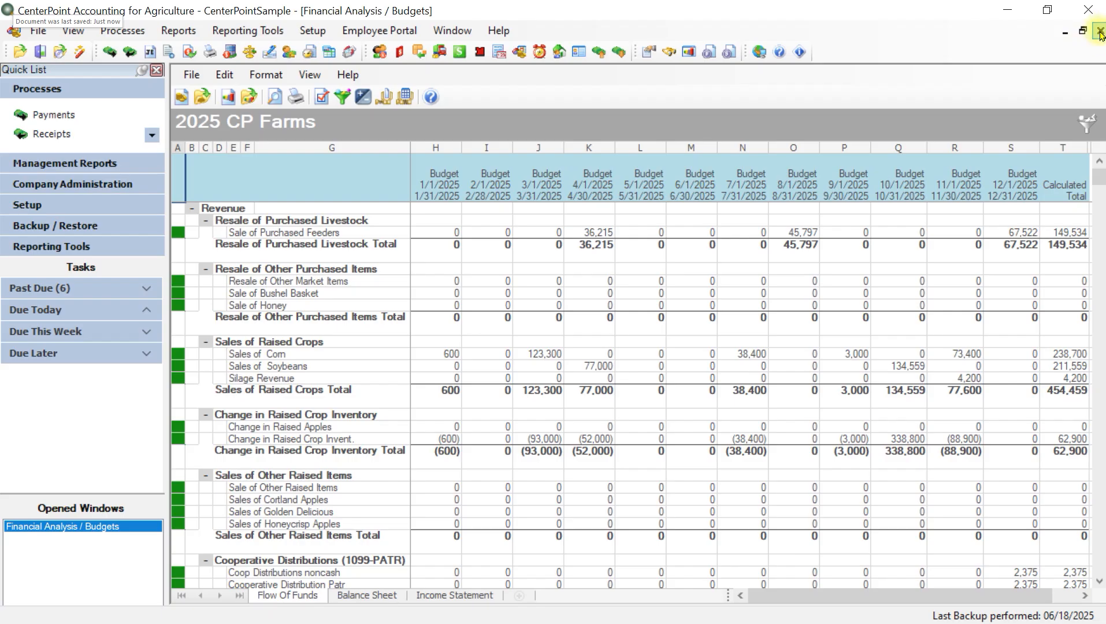
{"action": "left_click", "coordinate": [1100, 34]}
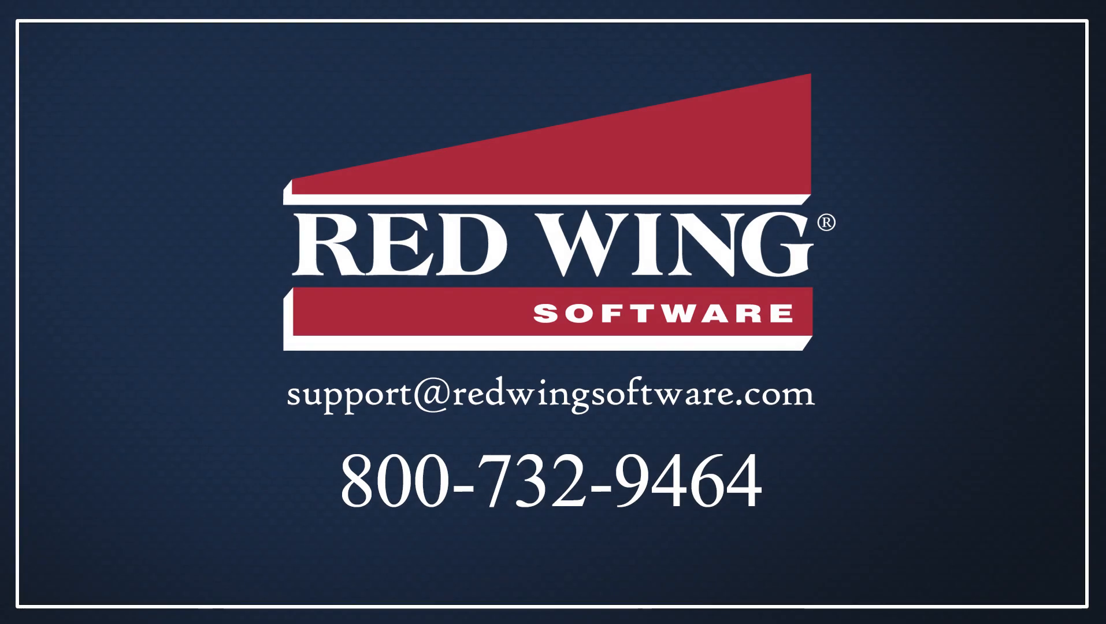